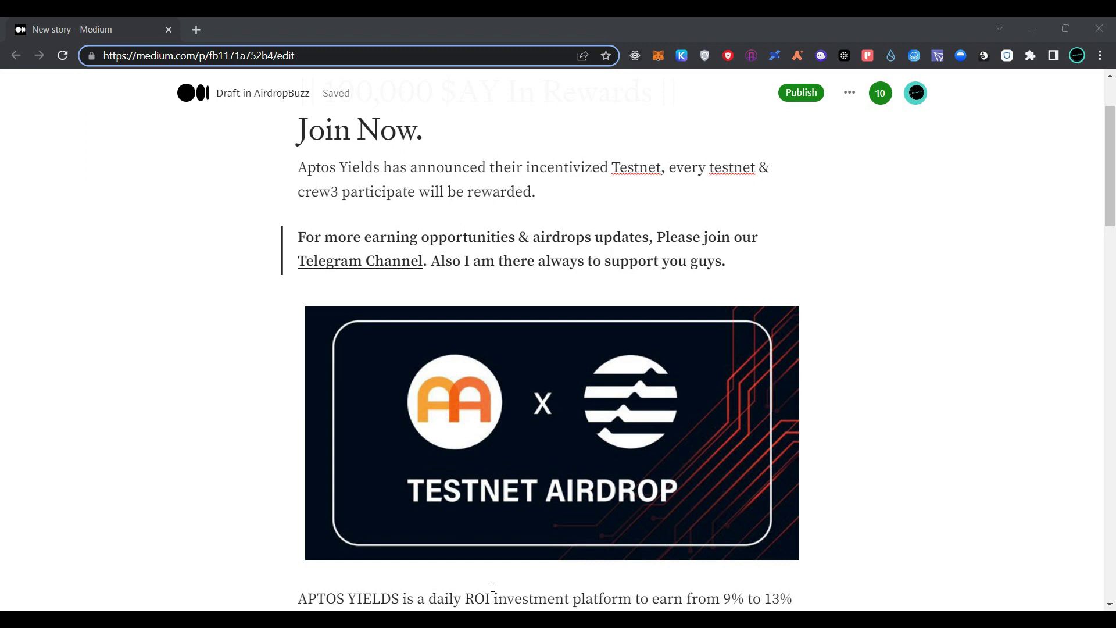
# Scroll through the guide and open the aptosyields.space staking site from its link.
pyautogui.scroll(-1, 493, 586)
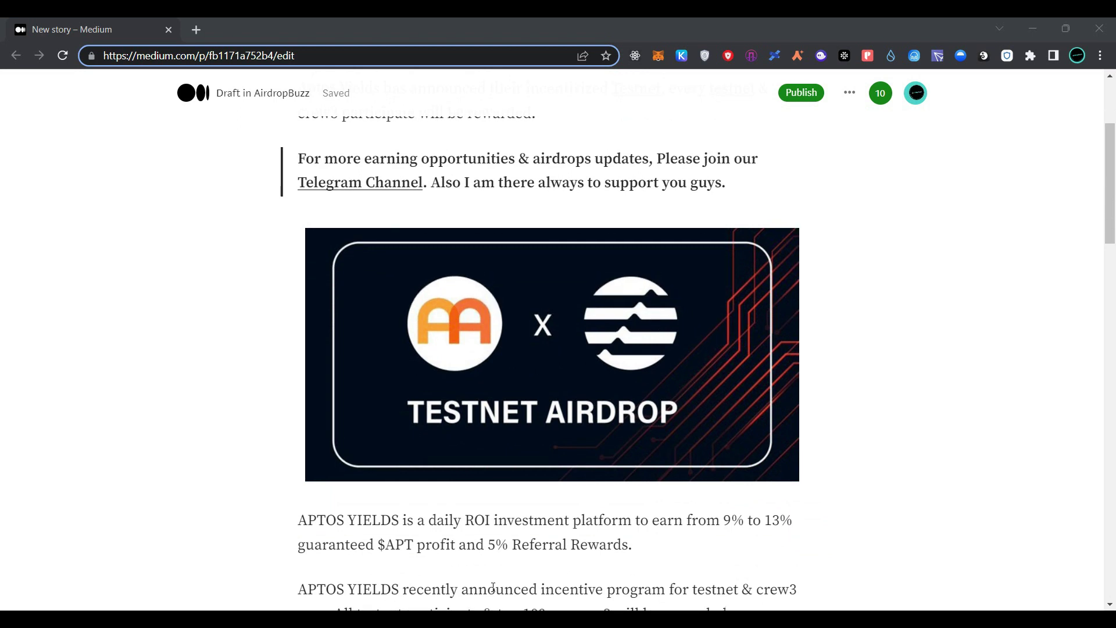
pyautogui.scroll(-2, 493, 587)
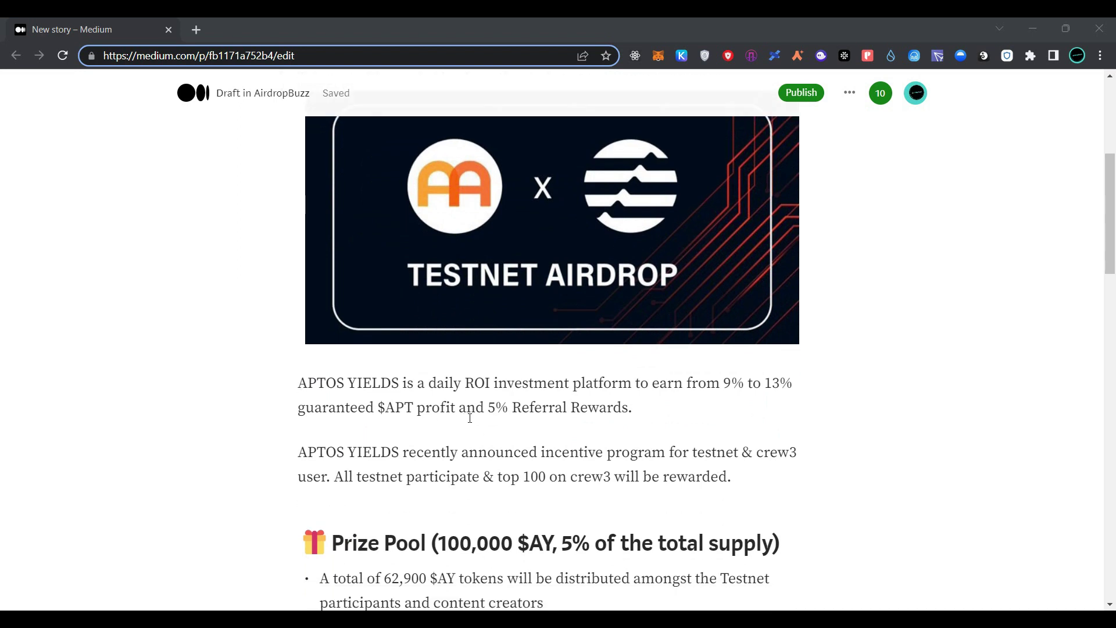
pyautogui.scroll(-4, 526, 425)
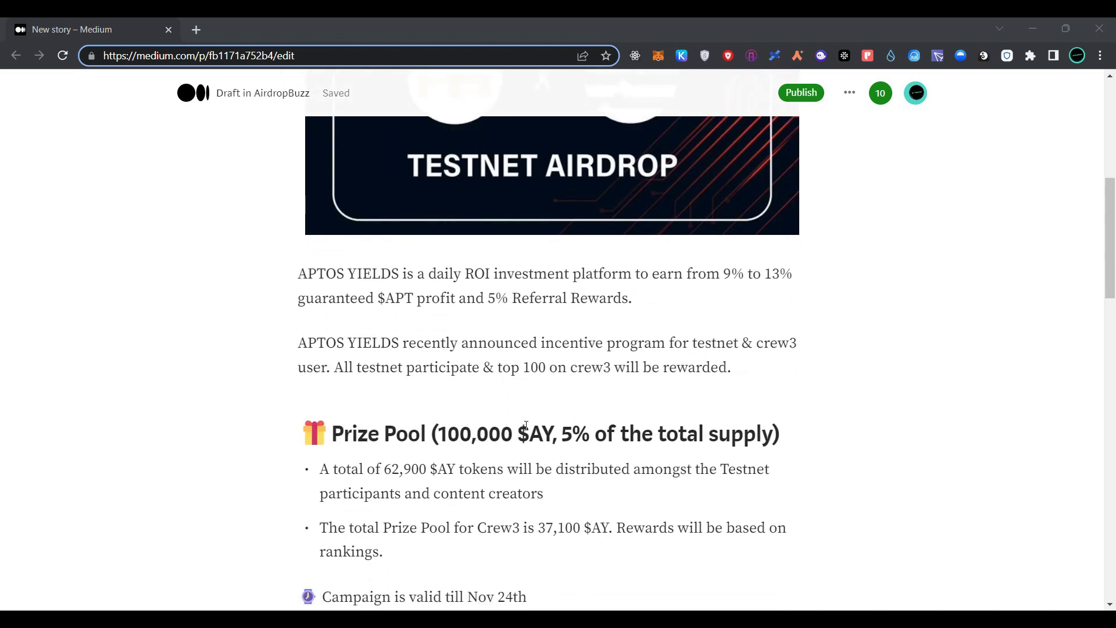
pyautogui.scroll(-3, 526, 426)
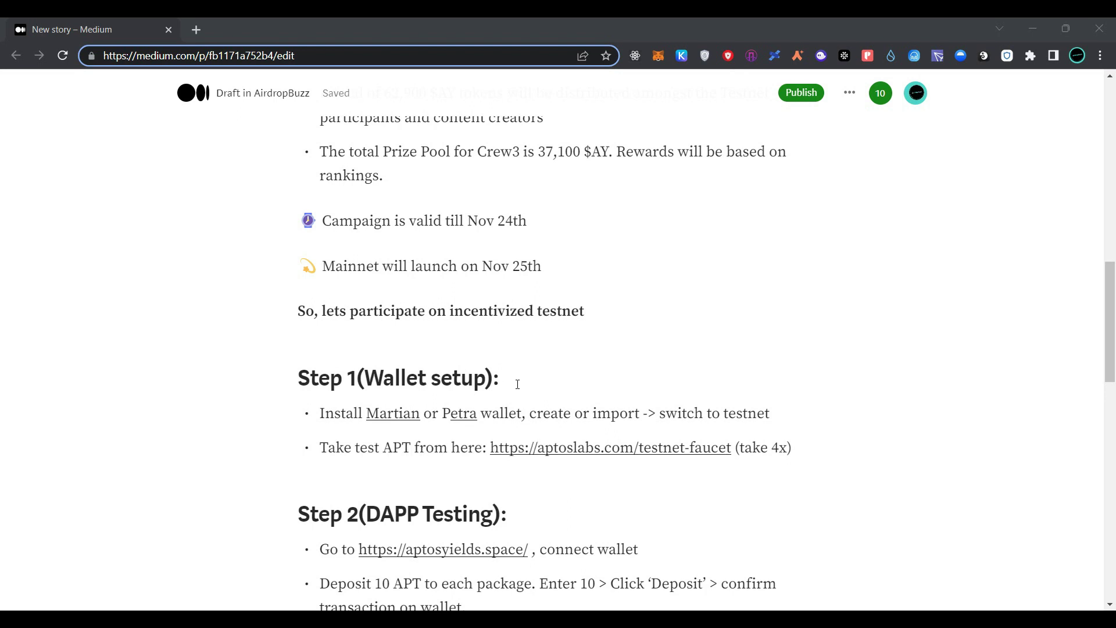
pyautogui.scroll(-1, 518, 384)
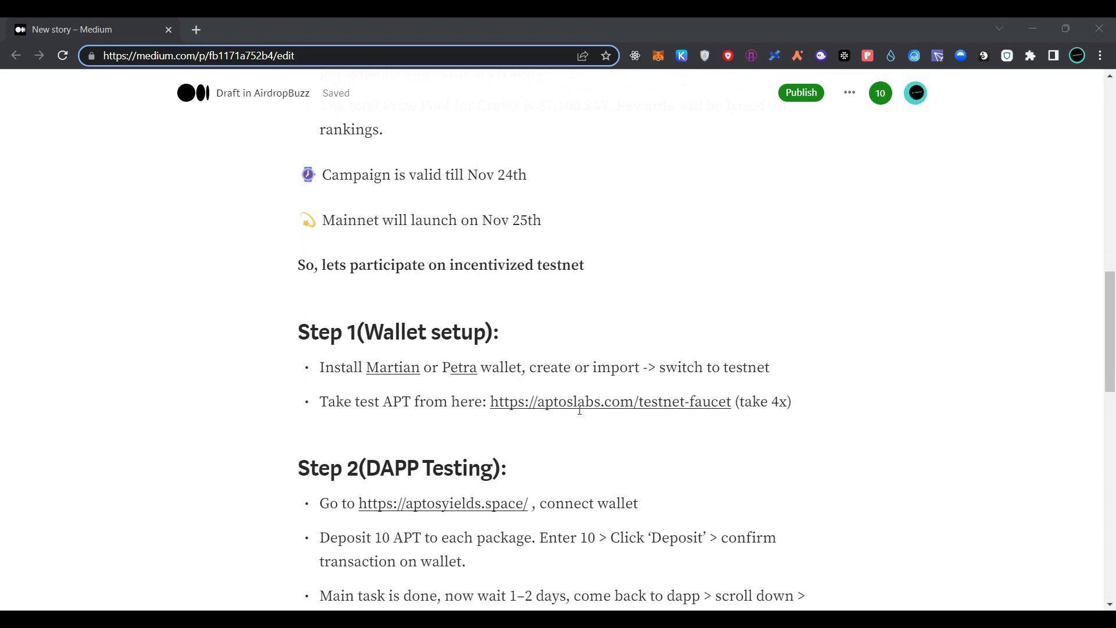
pyautogui.scroll(-3, 529, 449)
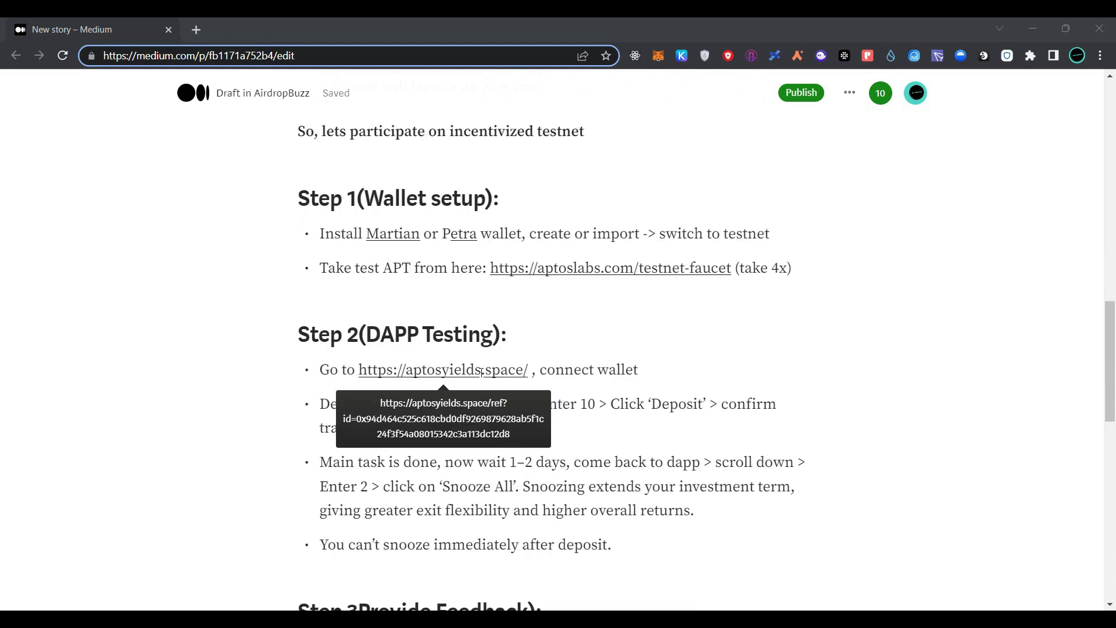
pyautogui.click(466, 401)
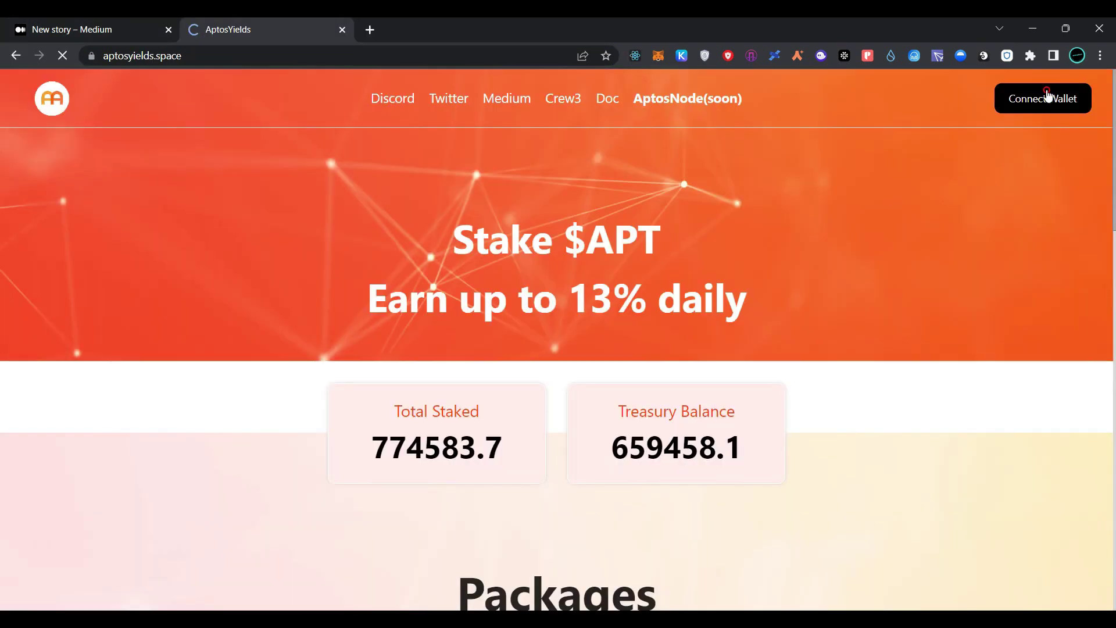
# Connect the Petra wallet to AptosYields and approve the connection request.
pyautogui.click(1047, 99)
pyautogui.click(549, 388)
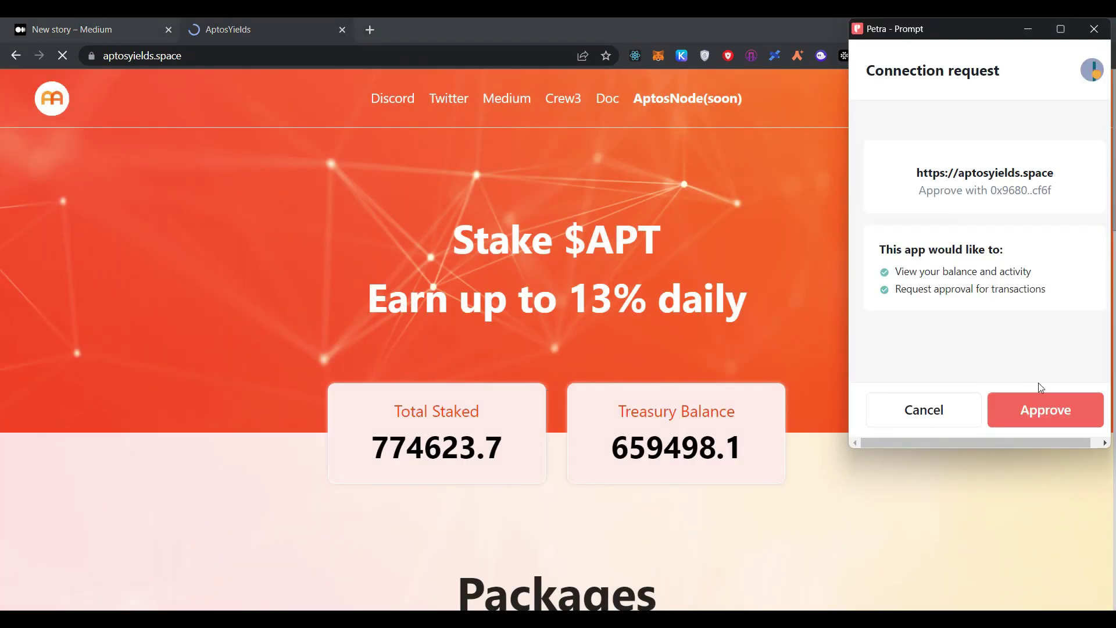
pyautogui.click(1027, 405)
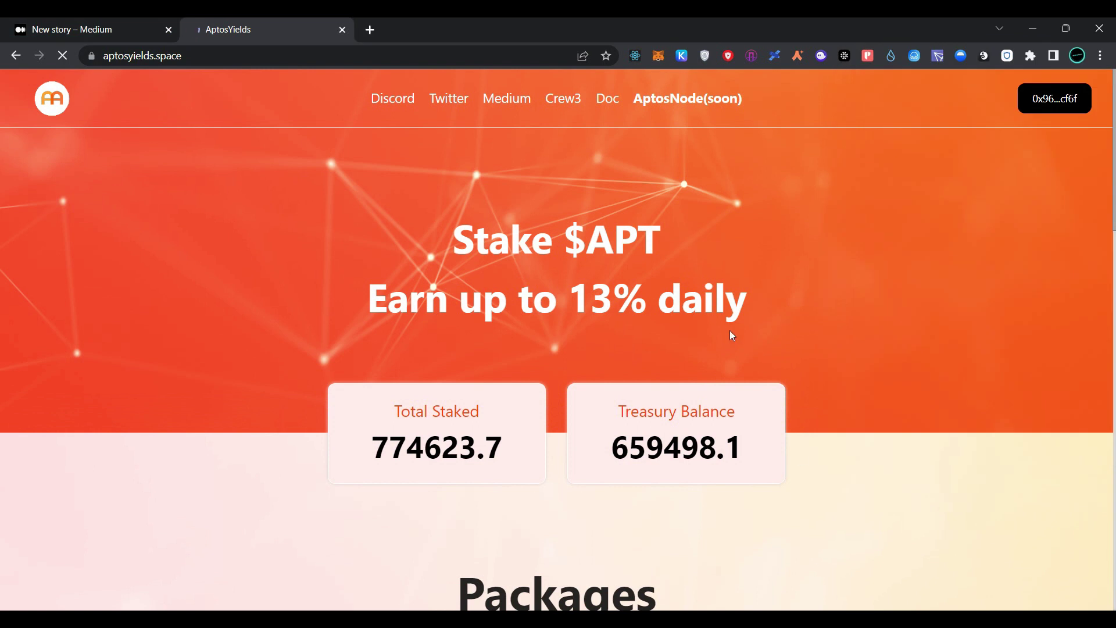
pyautogui.scroll(-9, 668, 309)
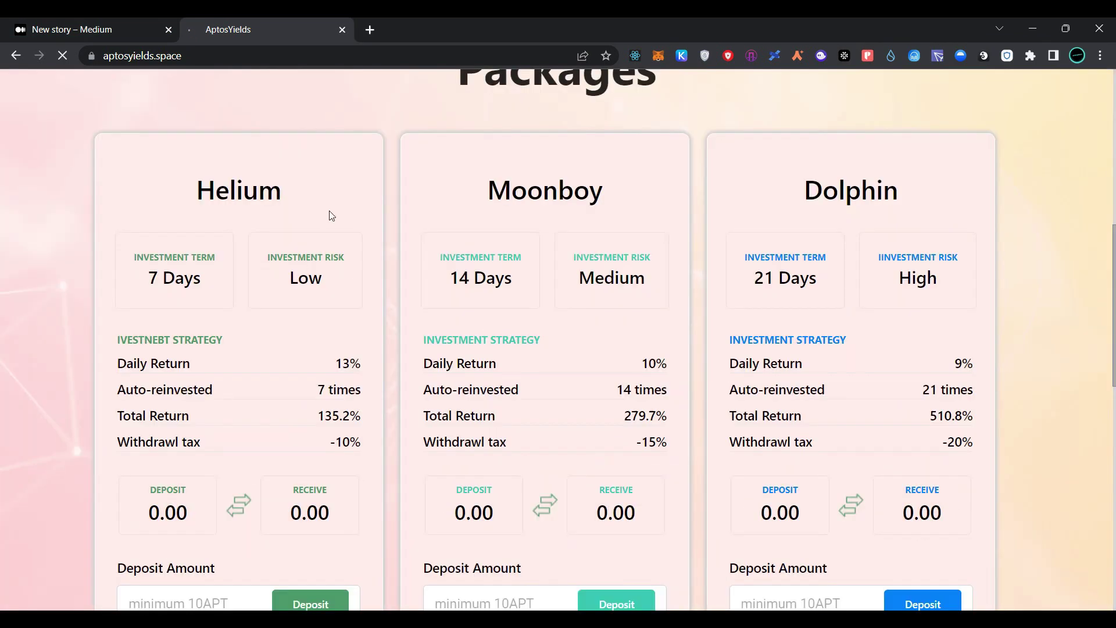
pyautogui.scroll(-1, 331, 216)
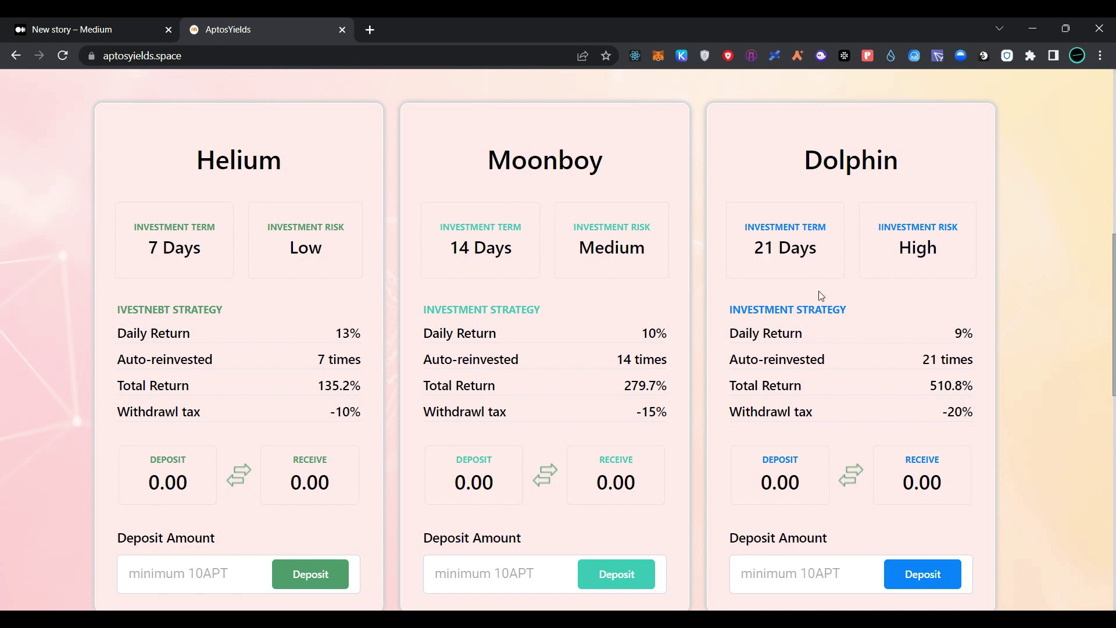
pyautogui.scroll(-2, 820, 295)
pyautogui.scroll(1, 818, 295)
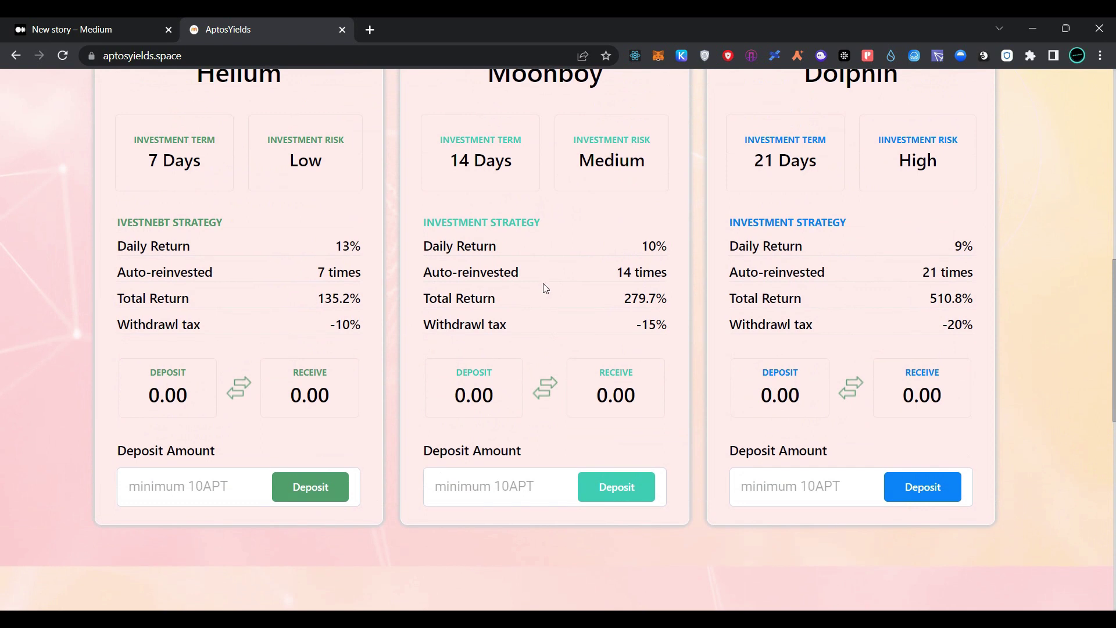
pyautogui.scroll(1, 368, 343)
# Deposit 12 APT into the Dolphin package and approve it in Petra.
pyautogui.scroll(1, 759, 547)
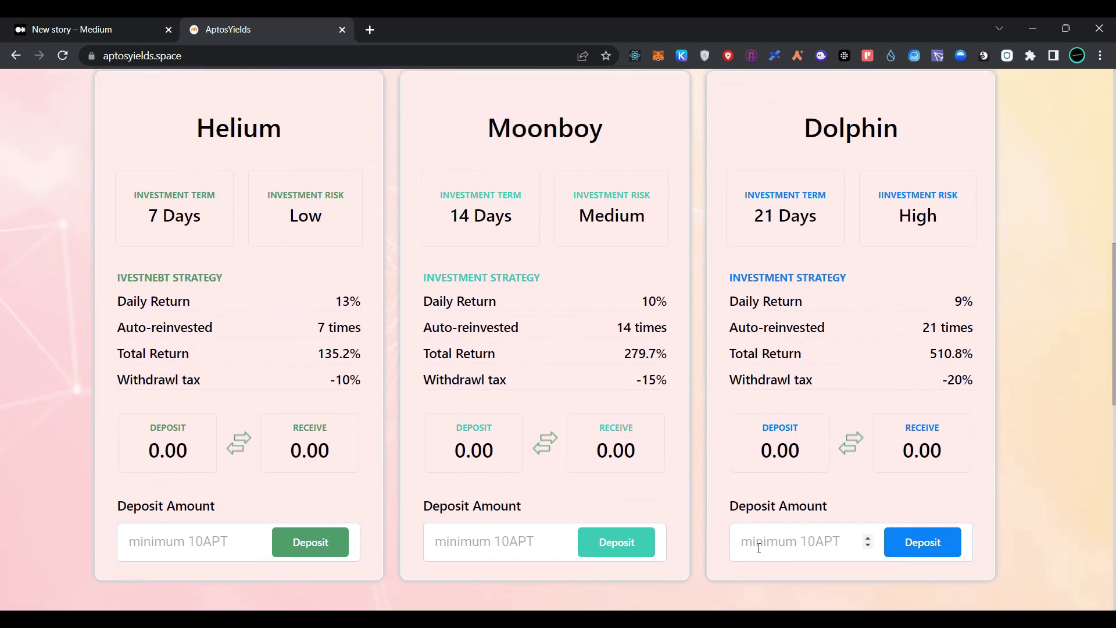
pyautogui.click(868, 537)
pyautogui.click(868, 538)
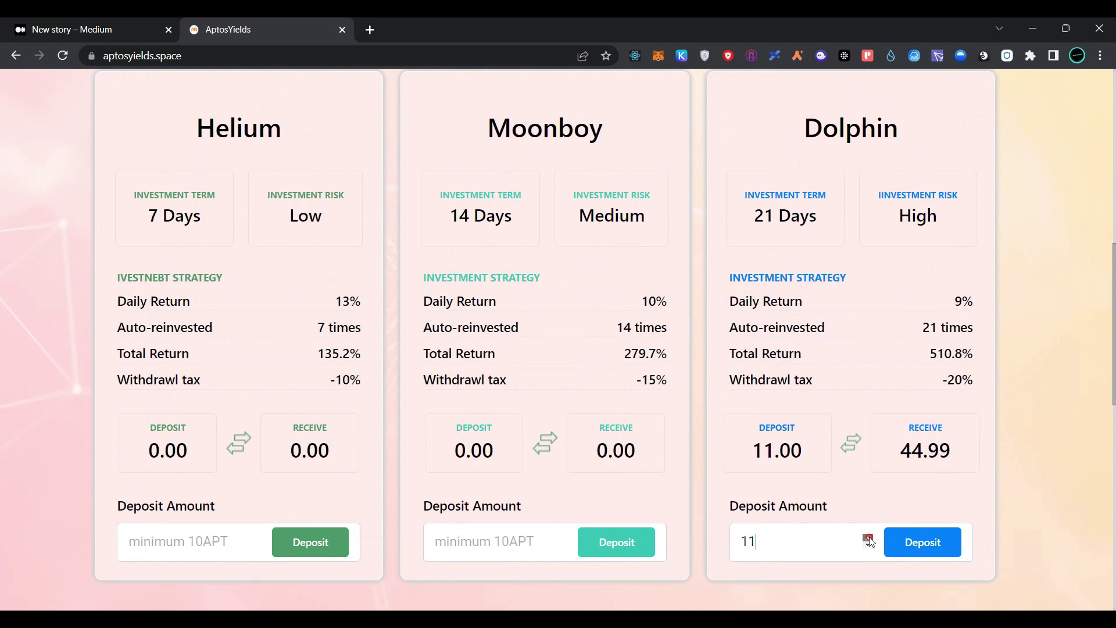
pyautogui.click(867, 537)
pyautogui.click(934, 551)
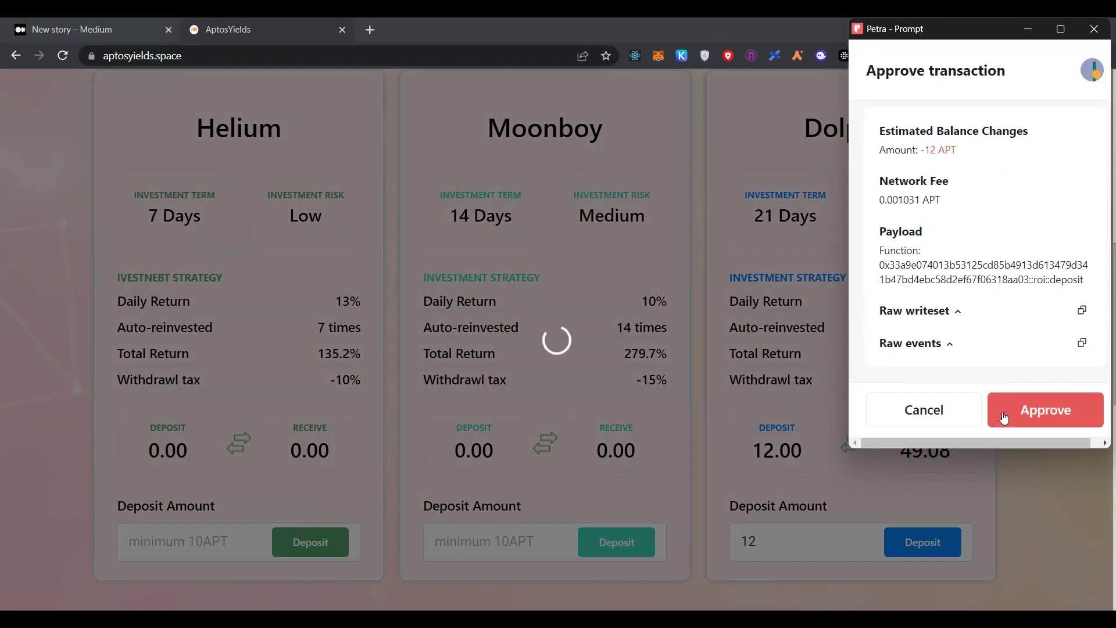
pyautogui.click(1003, 414)
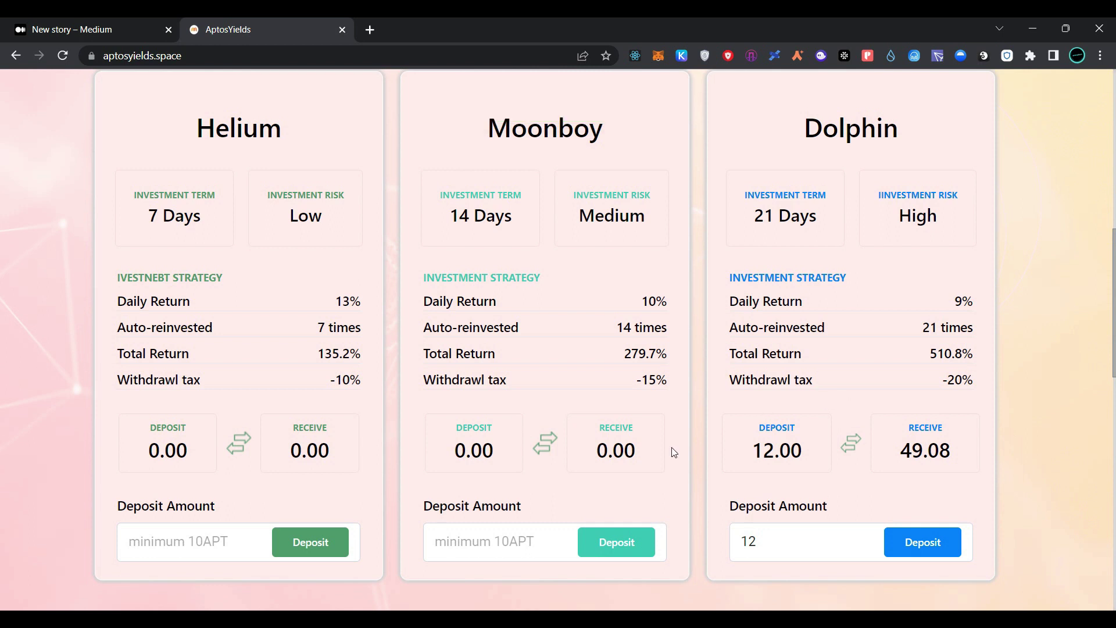
# Deposit 12 APT into the Moonboy package and approve it in Petra.
pyautogui.click(562, 541)
pyautogui.write('2')
pyautogui.doubleClick(561, 539)
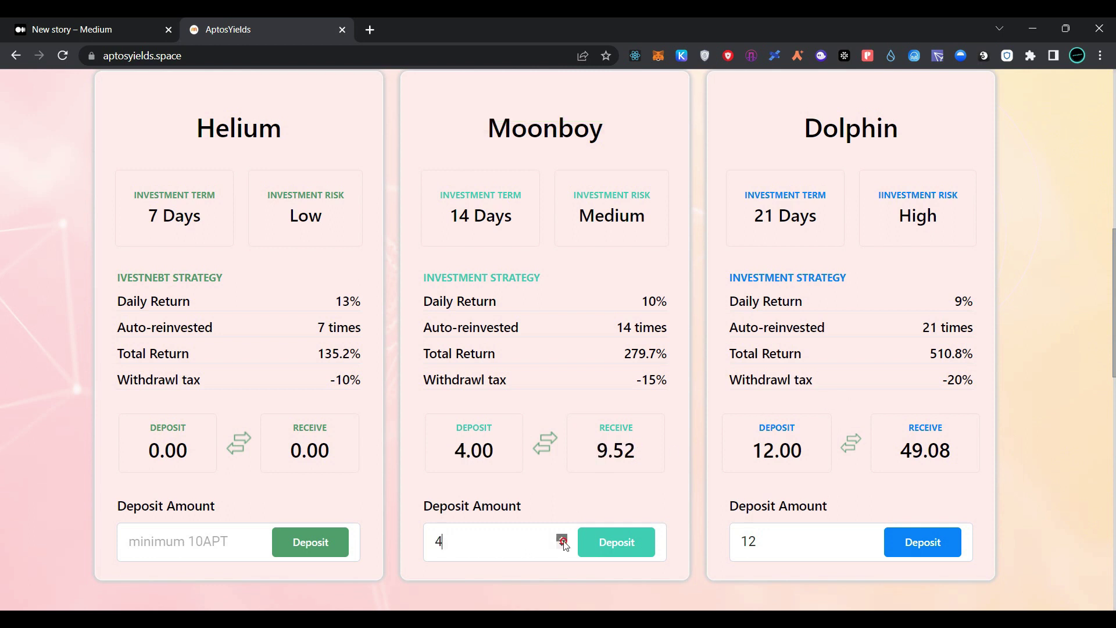
pyautogui.doubleClick(562, 539)
pyautogui.tripleClick(562, 538)
pyautogui.tripleClick(562, 539)
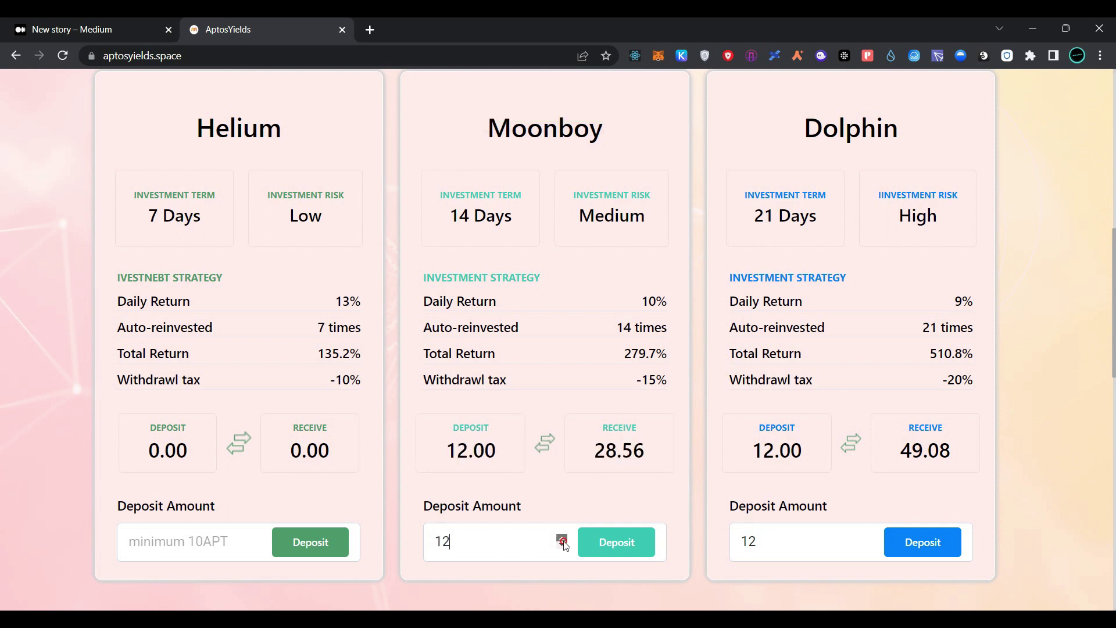
pyautogui.click(622, 552)
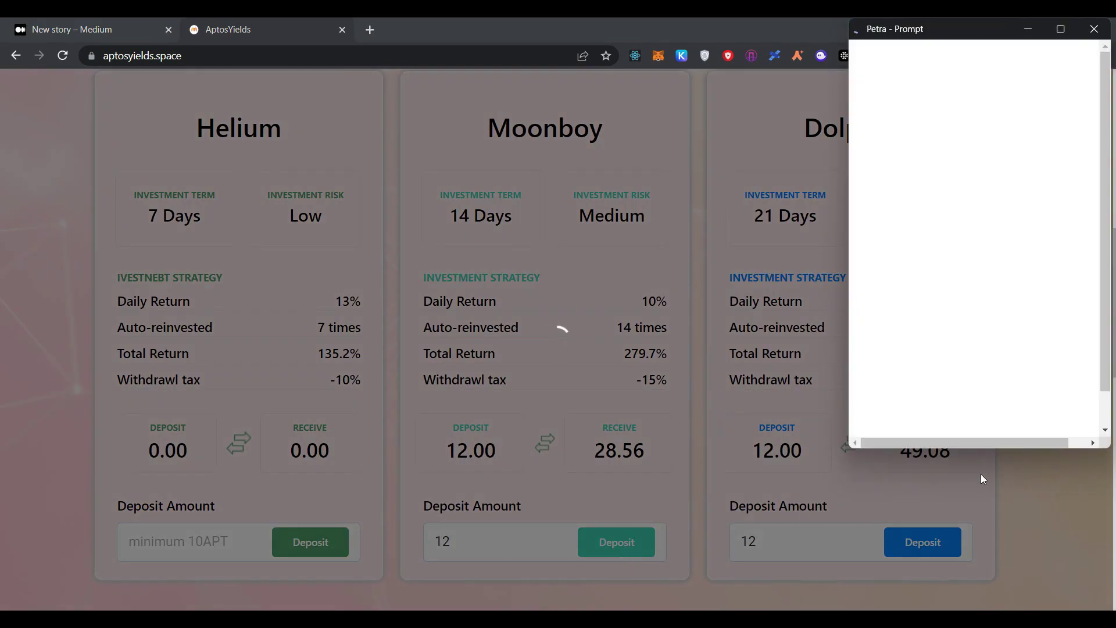
pyautogui.scroll(-2, 979, 473)
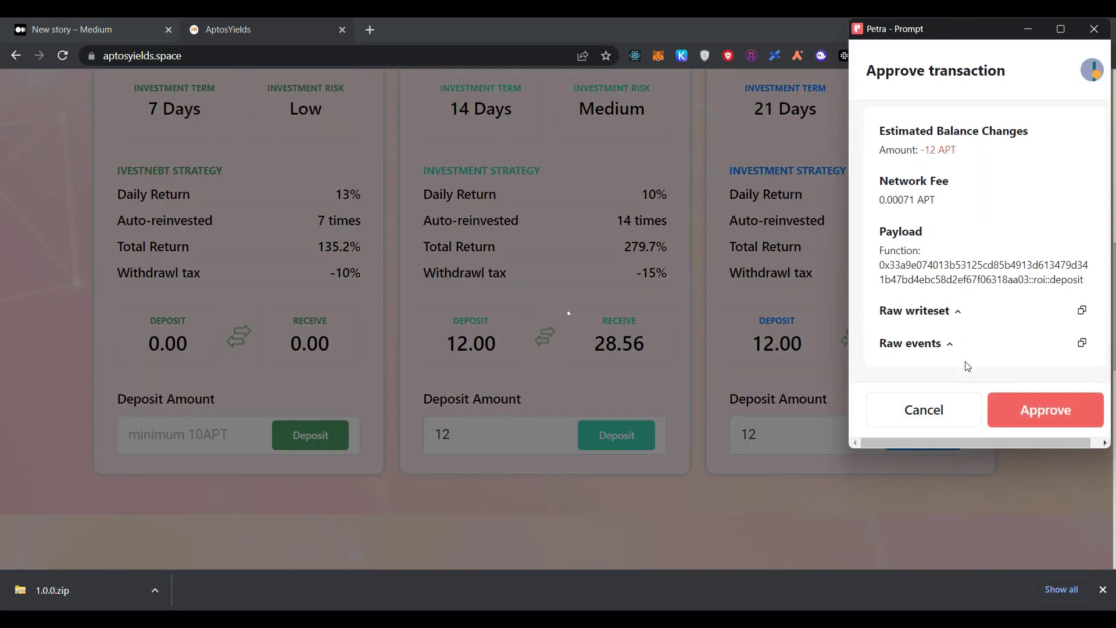
pyautogui.click(1017, 417)
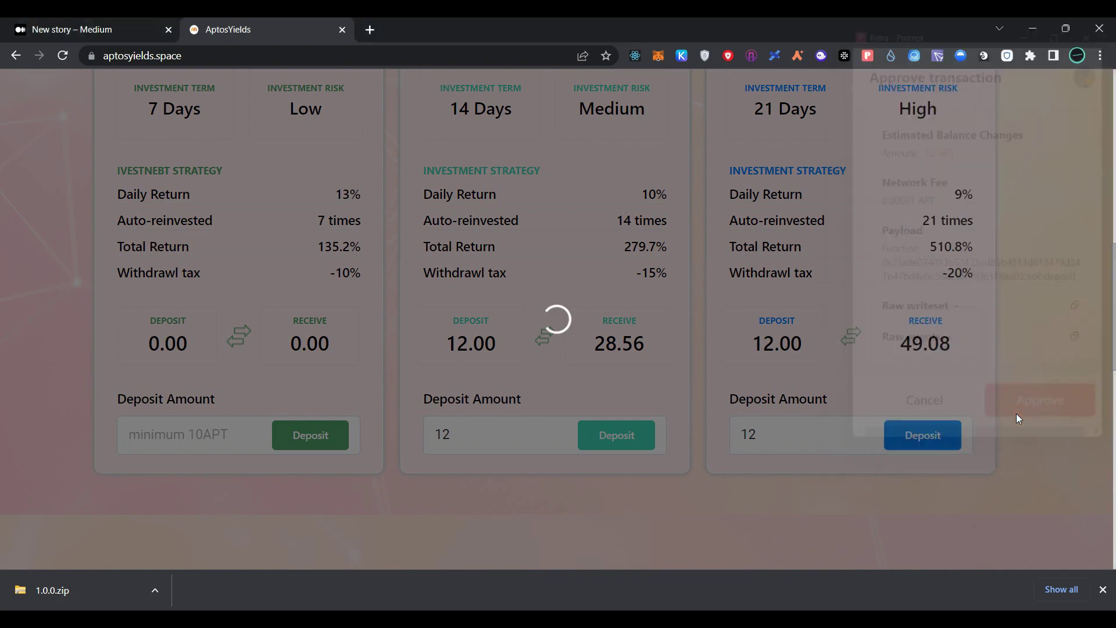
# Deposit 12 APT into the Helium package and approve it in Petra.
pyautogui.scroll(-2, 266, 374)
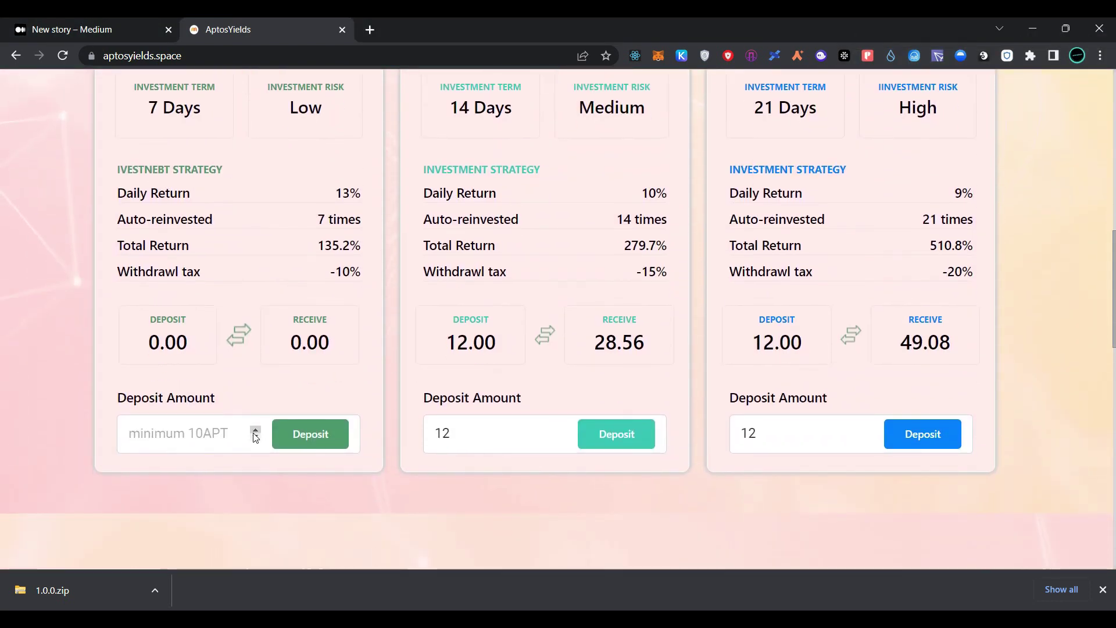
pyautogui.click(255, 429)
pyautogui.click(255, 430)
pyautogui.click(256, 429)
pyautogui.click(255, 429)
pyautogui.click(255, 429)
pyautogui.click(255, 432)
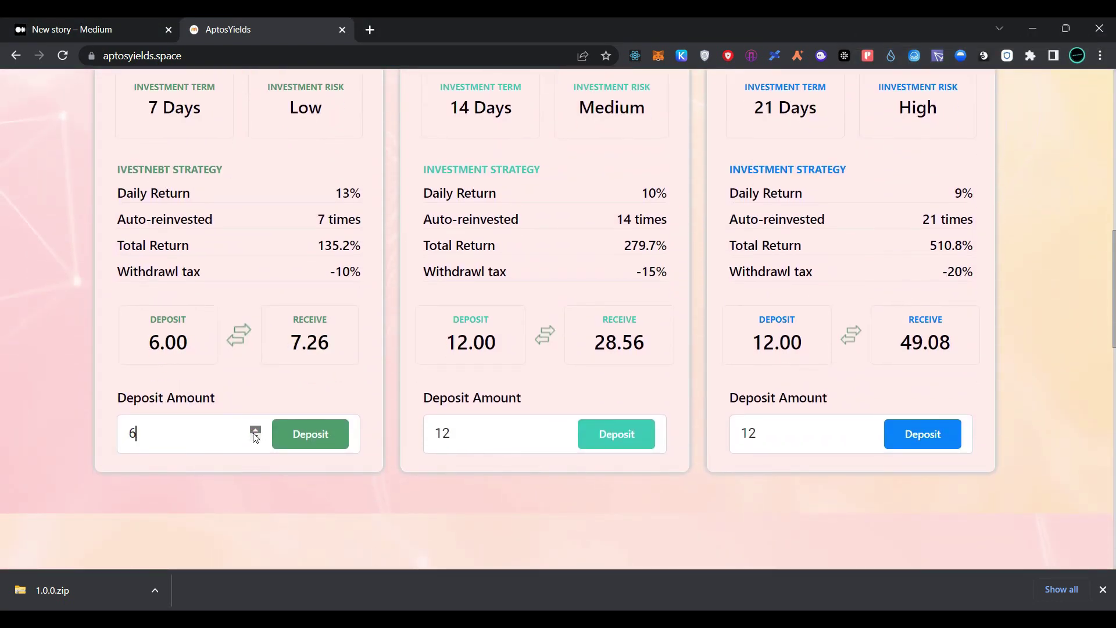
pyautogui.click(254, 432)
pyautogui.click(255, 433)
pyautogui.click(255, 432)
pyautogui.click(254, 432)
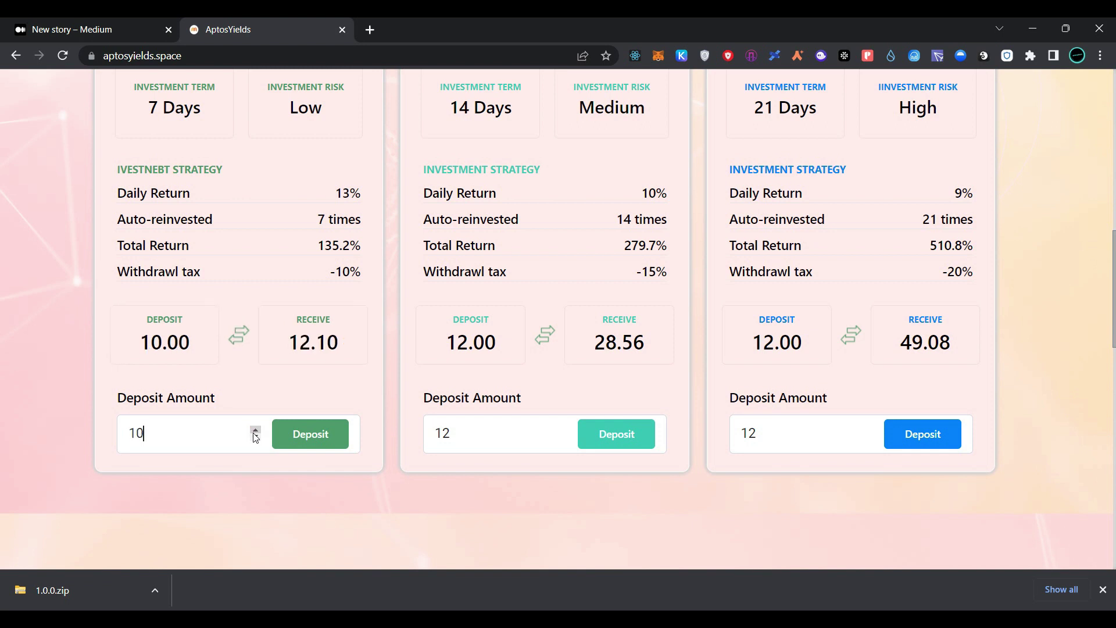
pyautogui.click(254, 432)
pyautogui.click(254, 433)
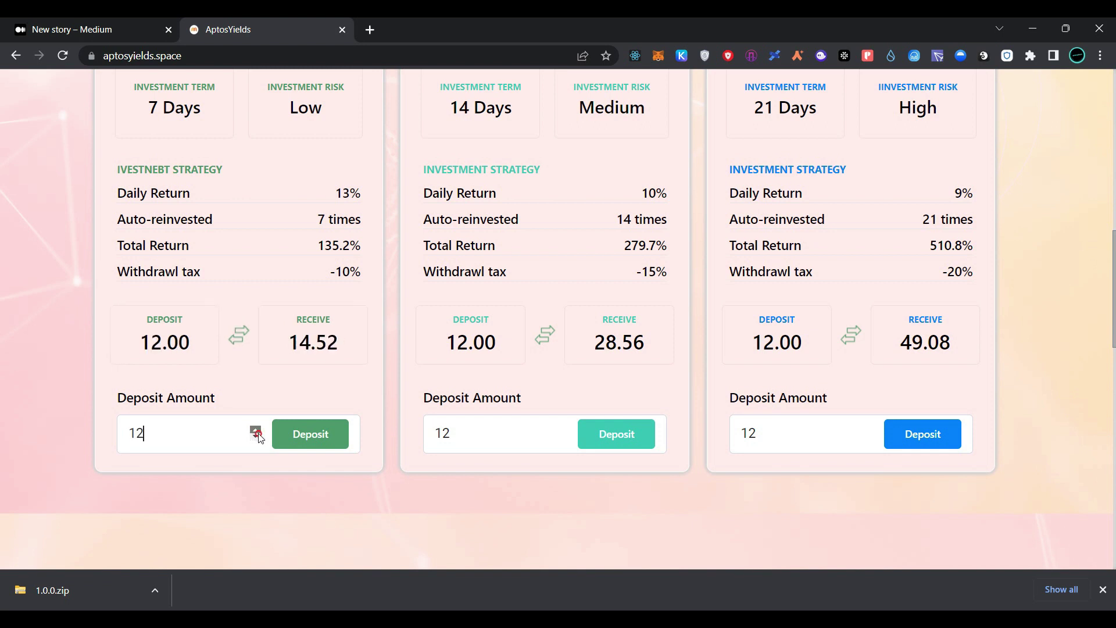
pyautogui.click(320, 437)
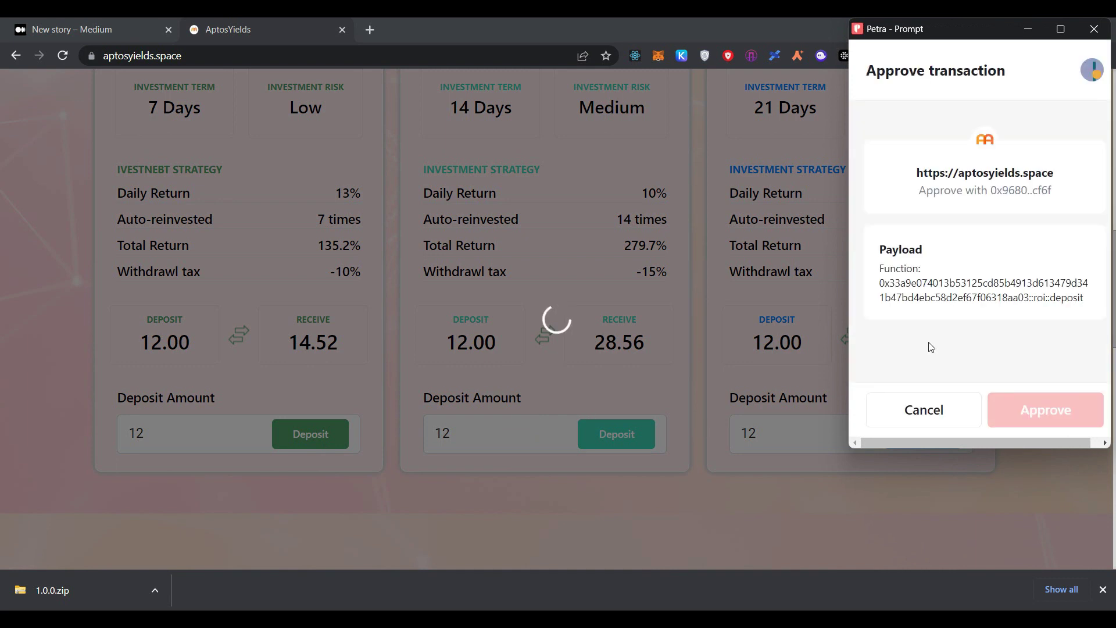
pyautogui.click(1040, 407)
pyautogui.scroll(-1, 1026, 406)
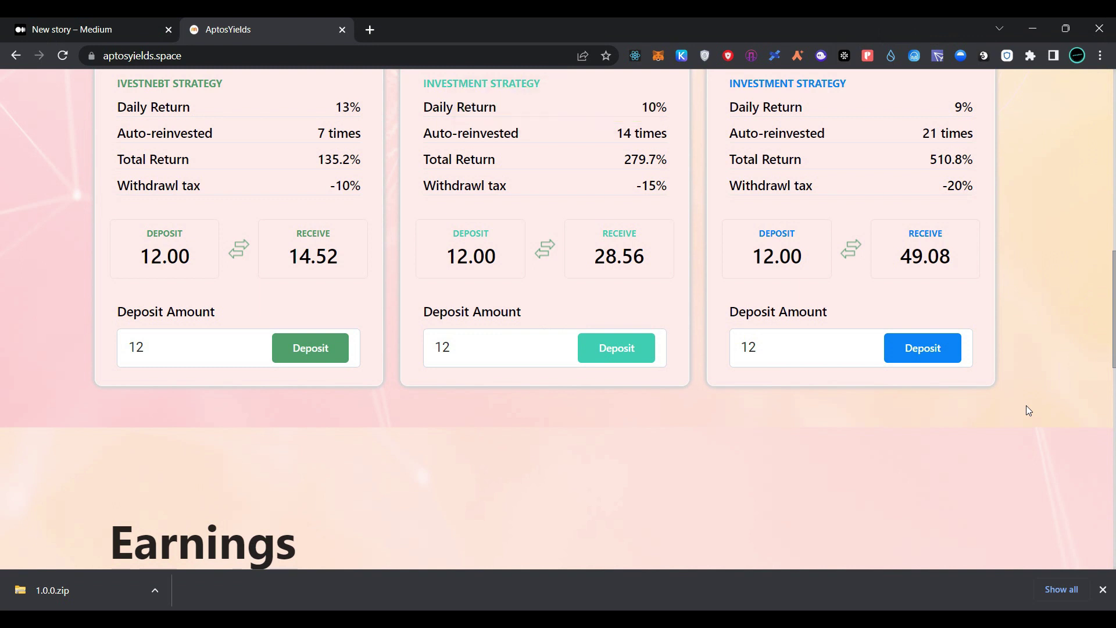
# Check the 48.00 APT total staked, then return to the Medium draft at Step 3.
pyautogui.scroll(-8, 1026, 406)
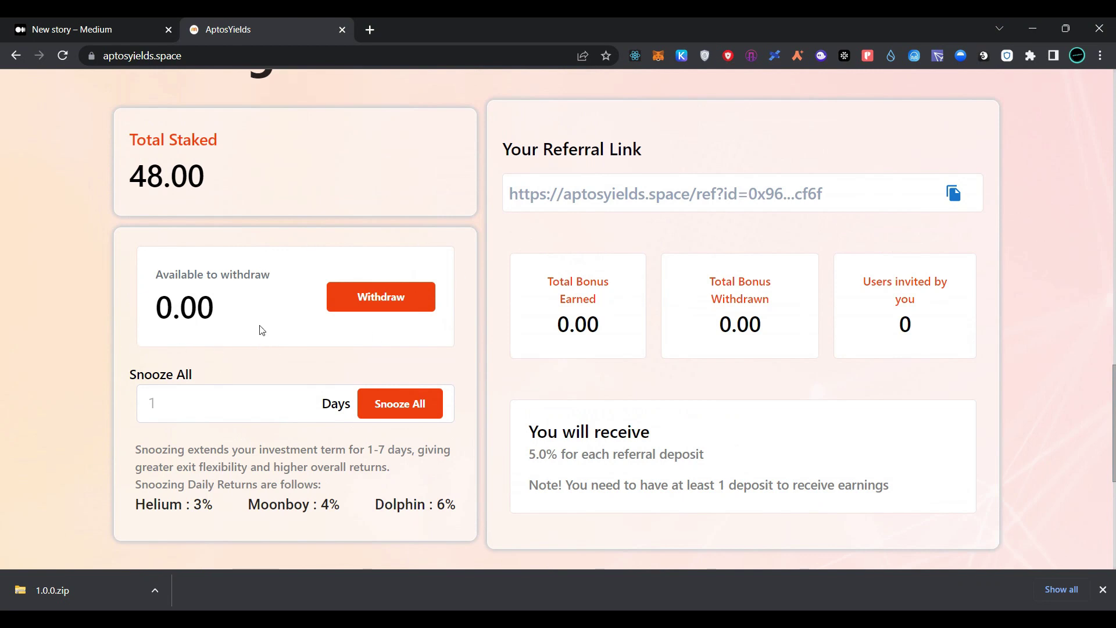
pyautogui.scroll(-1, 259, 326)
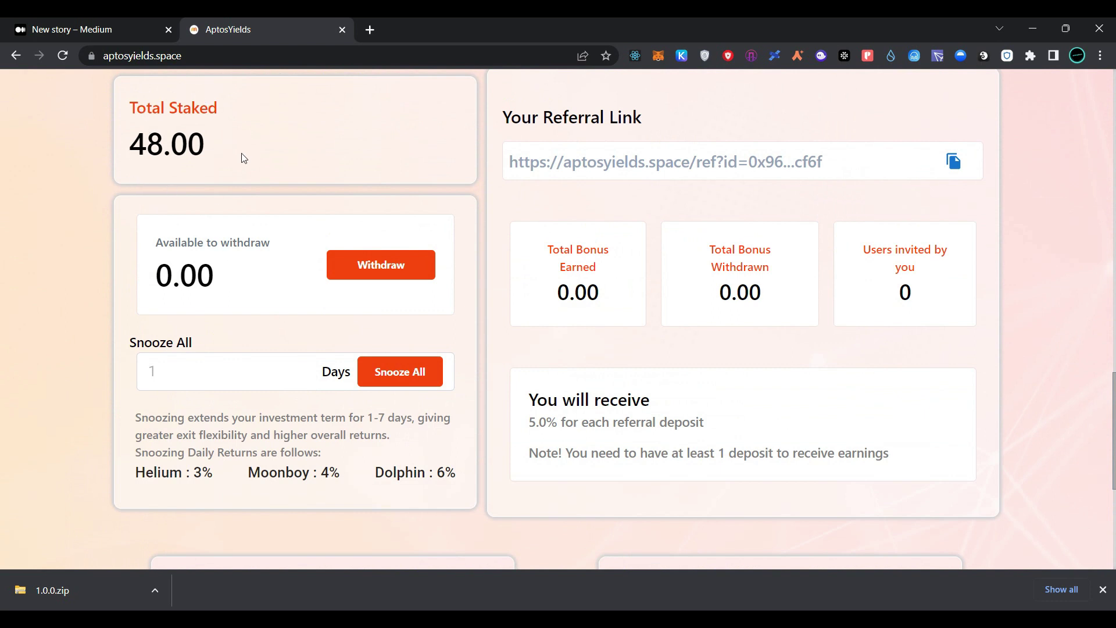
pyautogui.scroll(2, 242, 157)
pyautogui.click(65, 24)
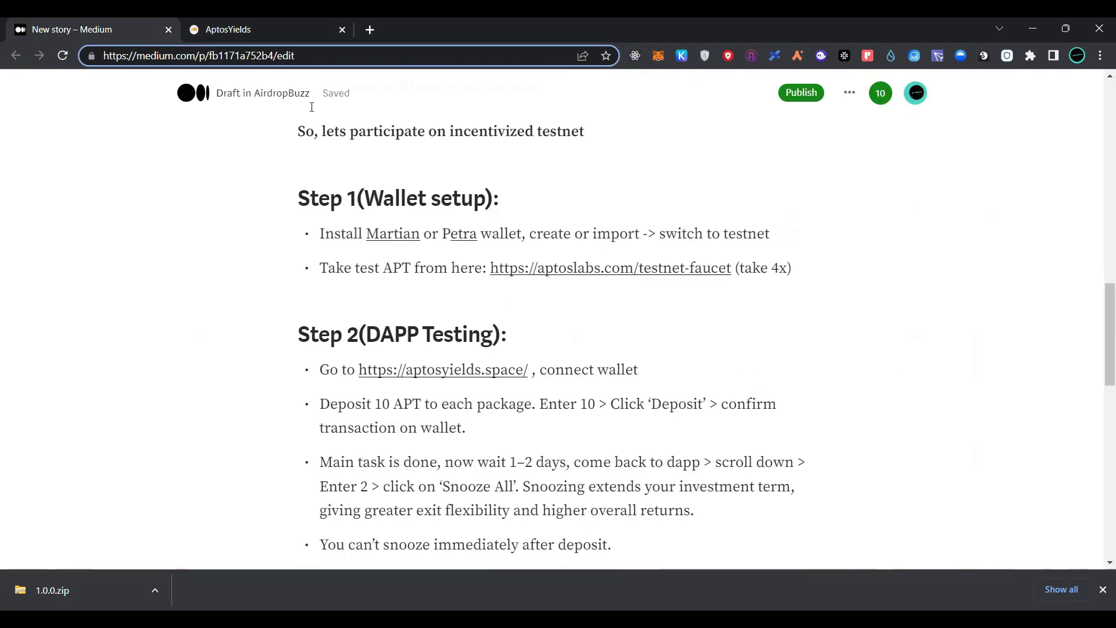
pyautogui.scroll(-6, 352, 265)
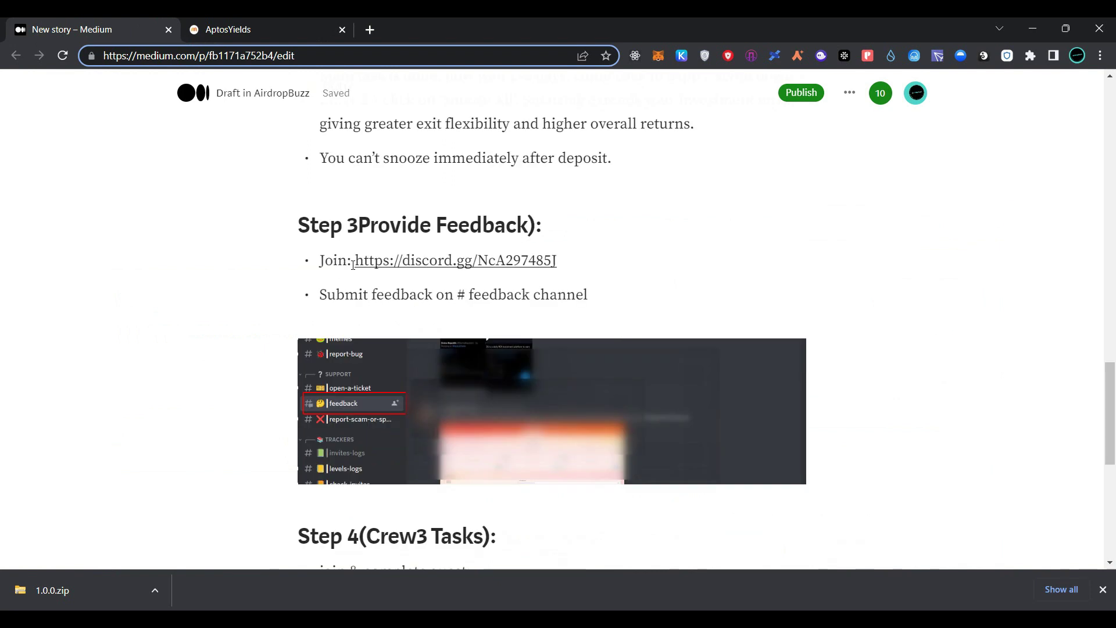
# Join the Aptos Yields Discord server and pass #verify by choosing the cat option.
pyautogui.keyDown('ctrl'); pyautogui.click(358, 262); pyautogui.keyUp('ctrl')
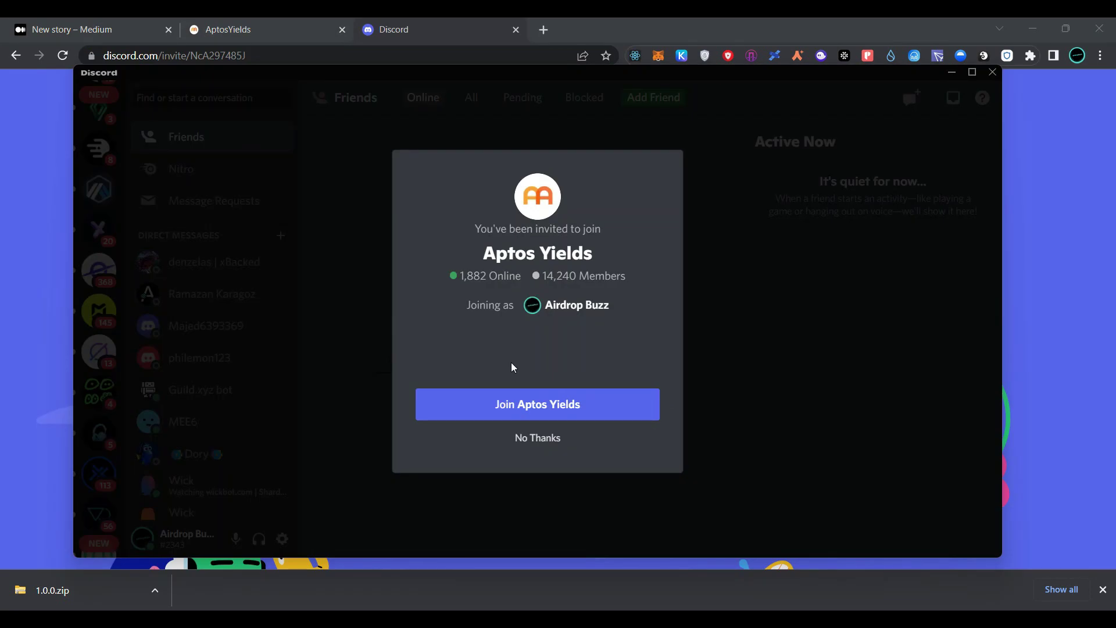
pyautogui.click(501, 409)
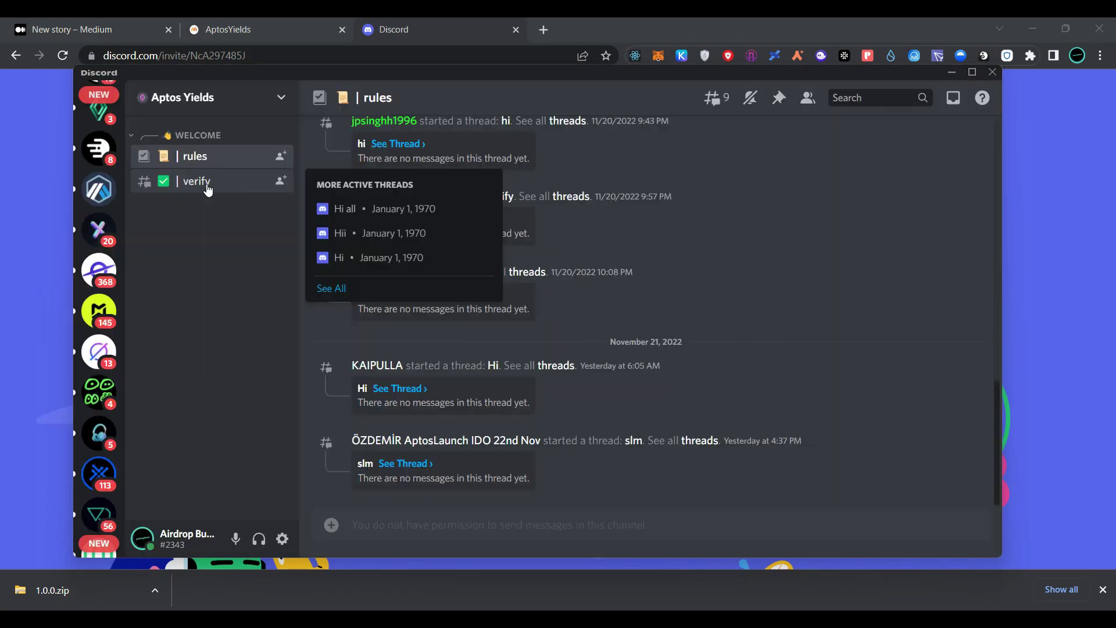
pyautogui.click(197, 181)
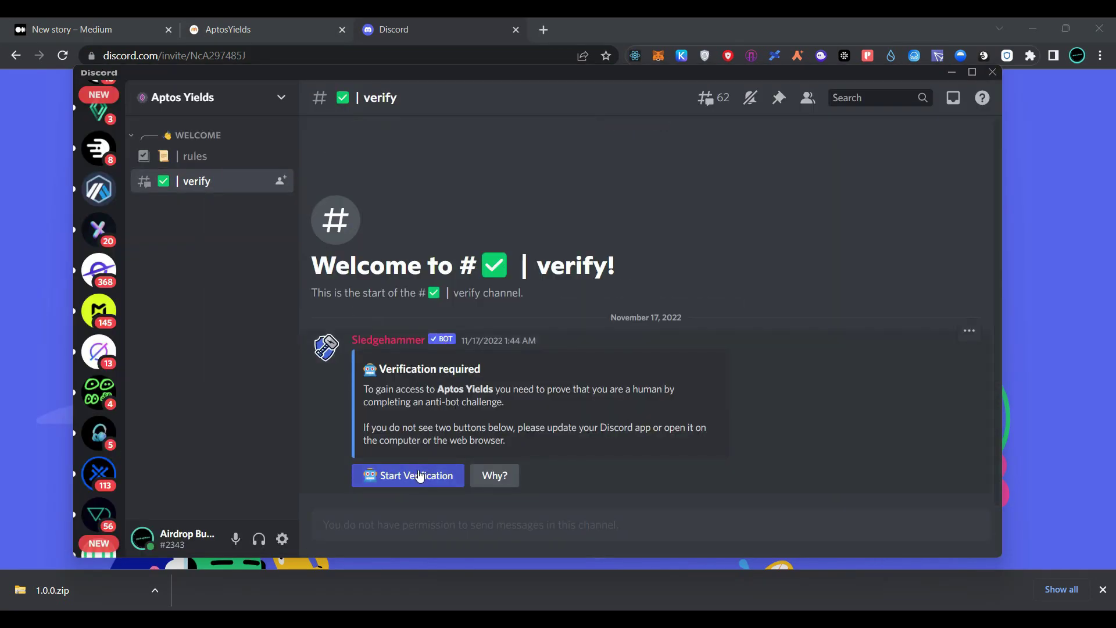
pyautogui.click(418, 476)
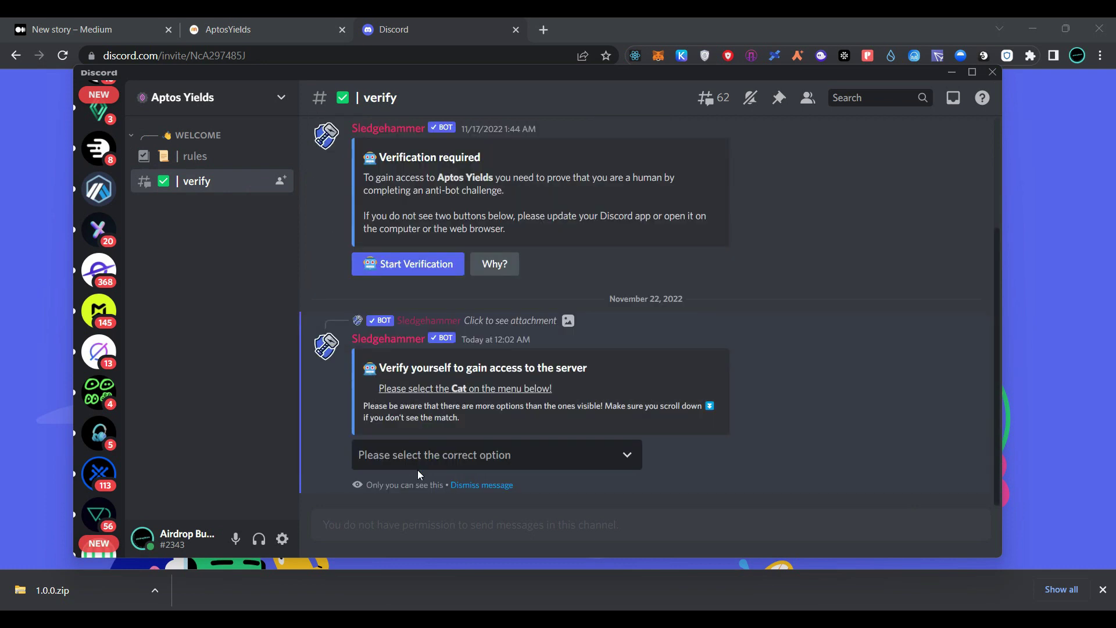
pyautogui.click(466, 459)
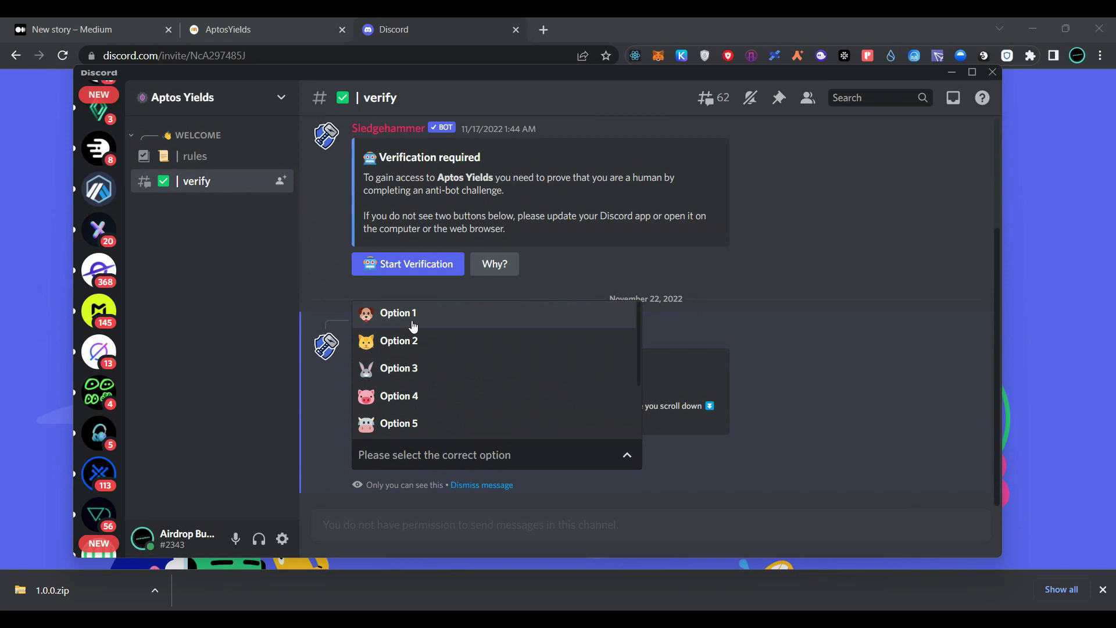
pyautogui.click(412, 349)
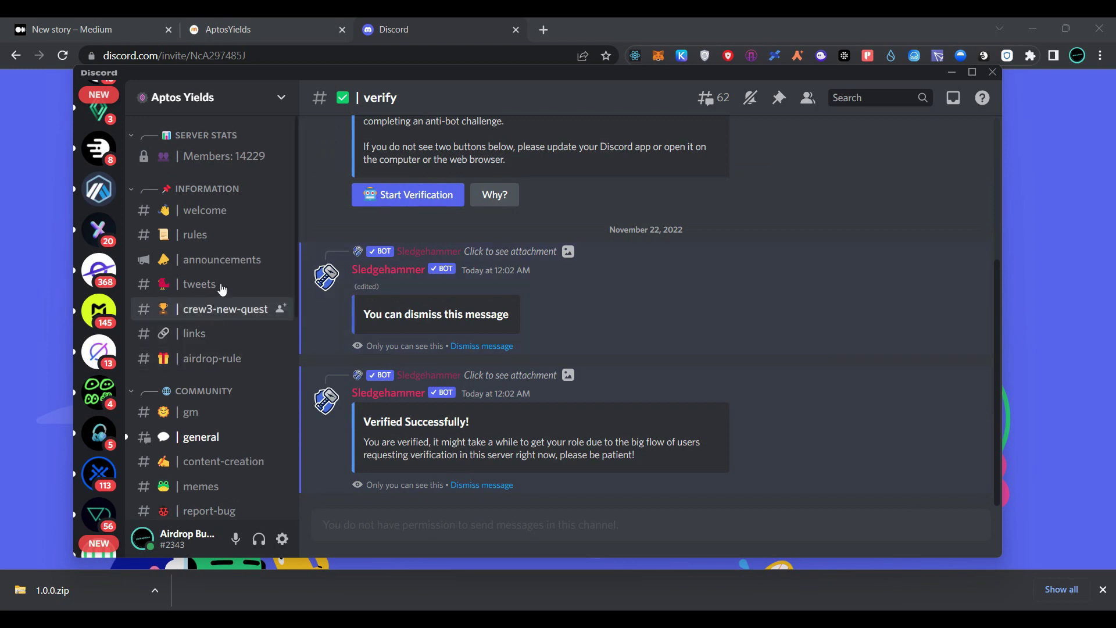
pyautogui.scroll(-5, 227, 290)
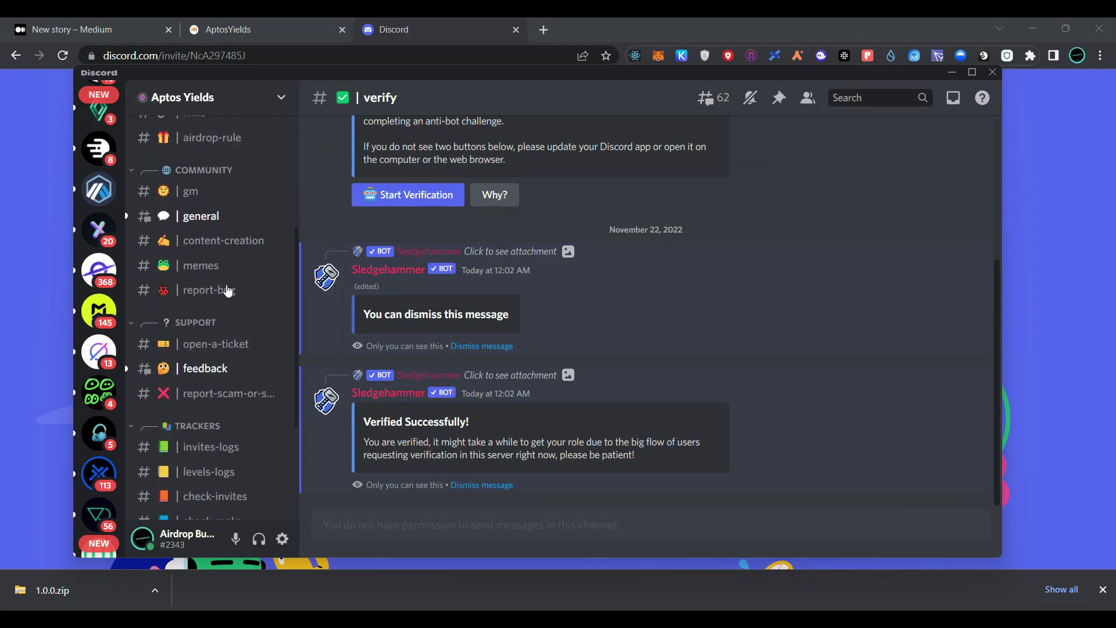
# In #feedback, check the deposits on AptosYields and paste the deposit screenshot into a message.
pyautogui.click(222, 321)
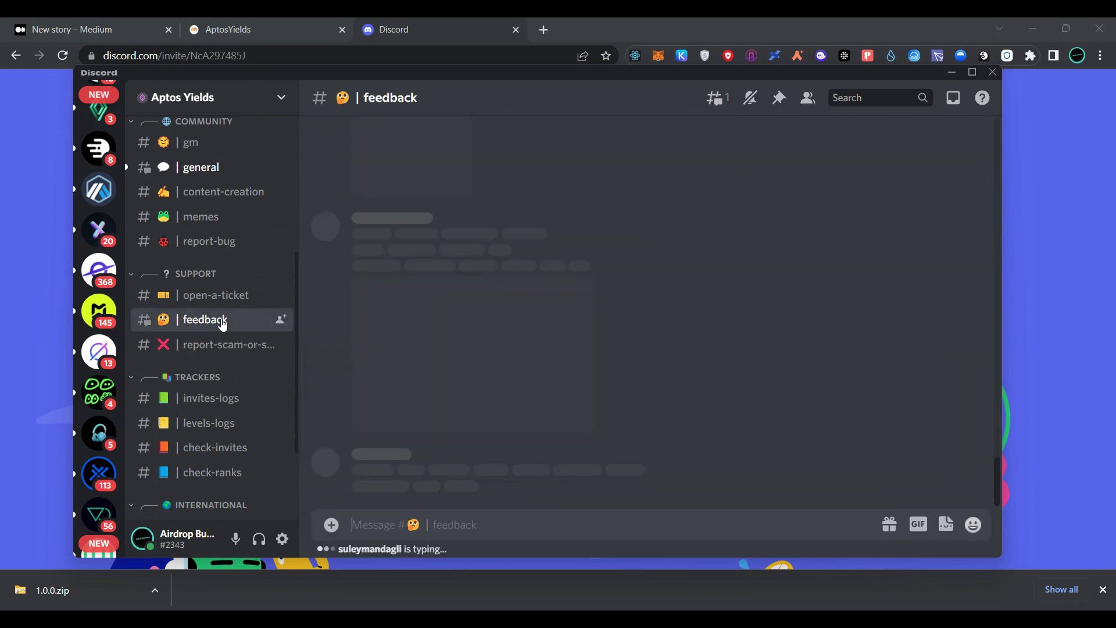
pyautogui.click(269, 32)
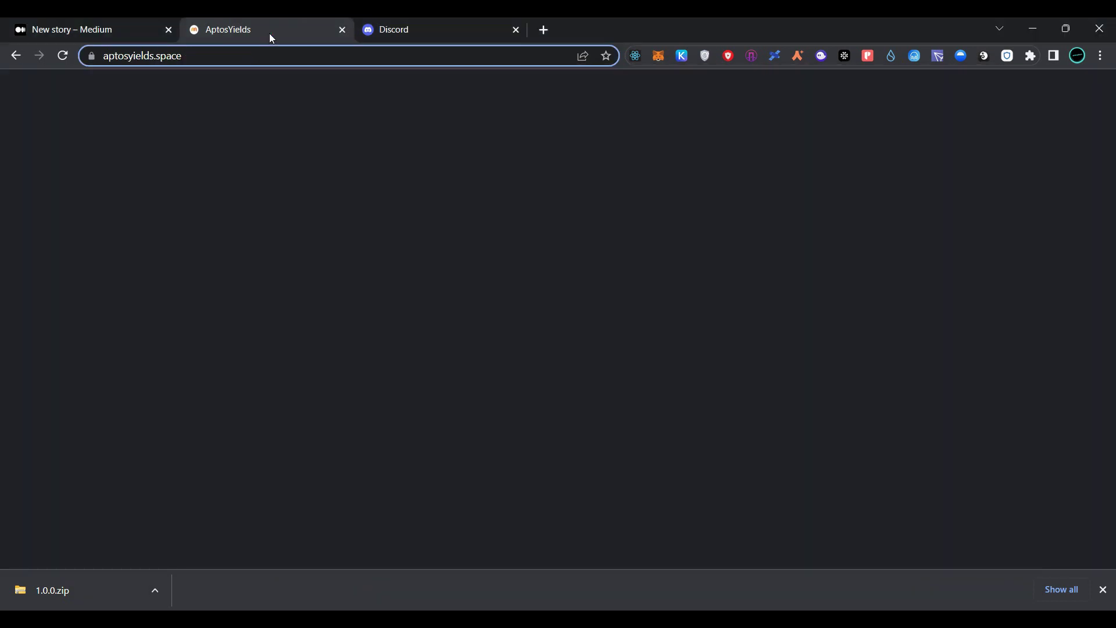
pyautogui.scroll(-5, 355, 284)
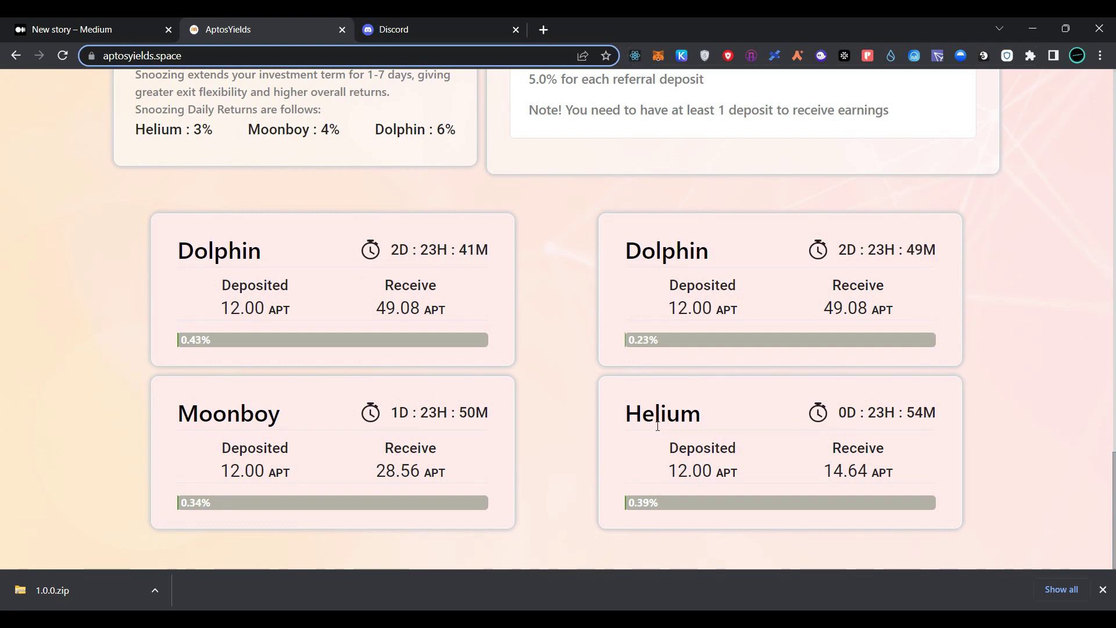
pyautogui.hotkey('alt', 'Tab')
pyautogui.click(328, 525)
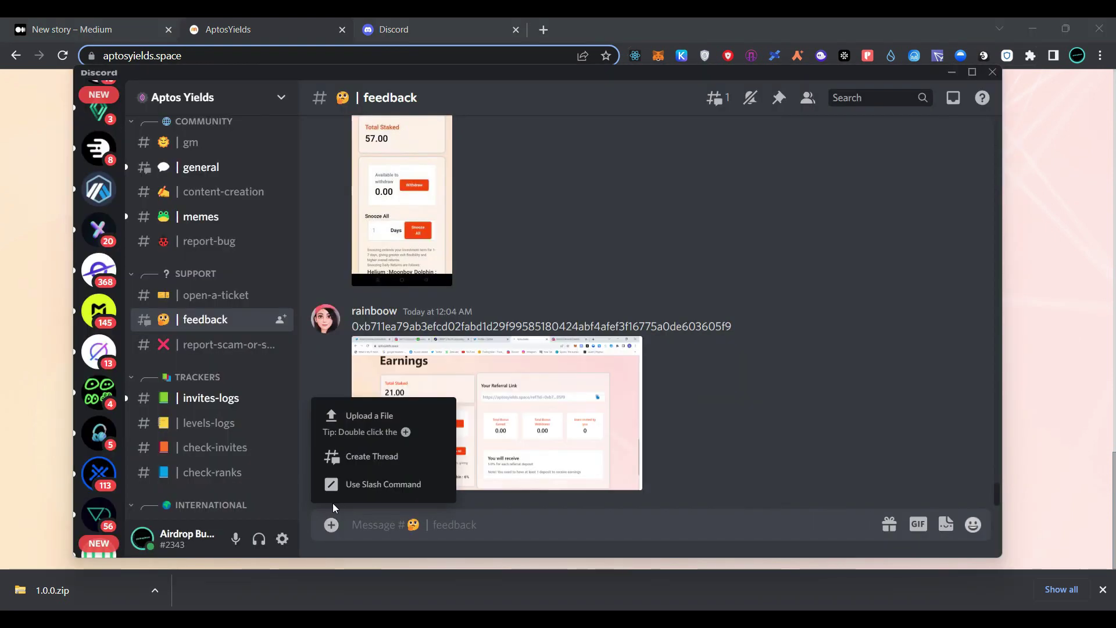
pyautogui.hotkey('ctrl', 'v')
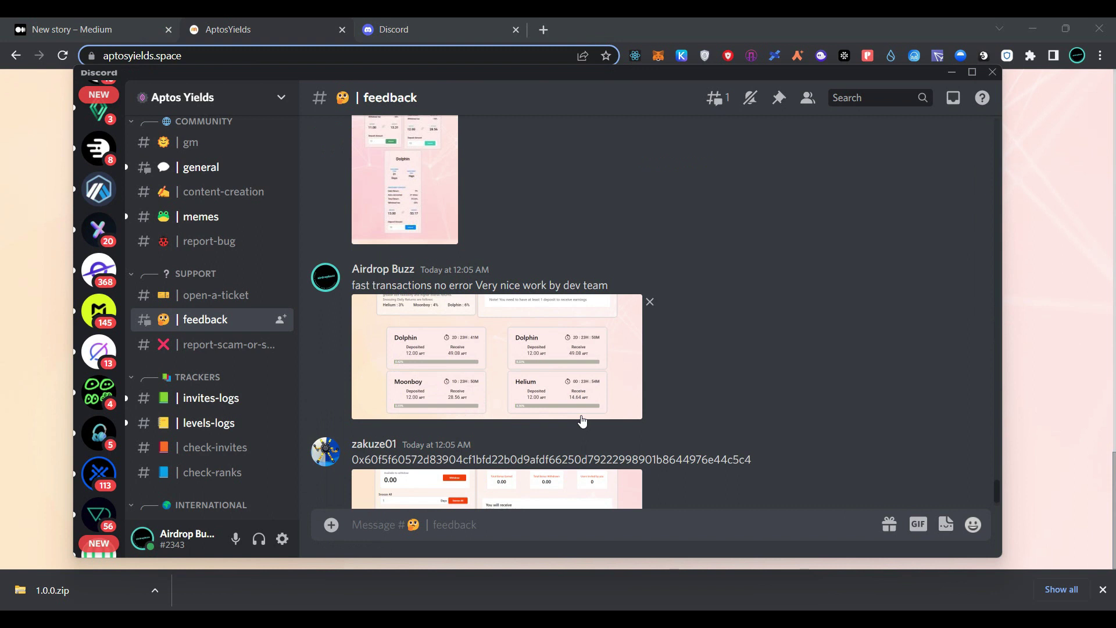
# Join Aptos Yields on Crew3 from the Medium invite and claim the Join Discord reward.
pyautogui.click(126, 18)
pyautogui.scroll(-1, 413, 471)
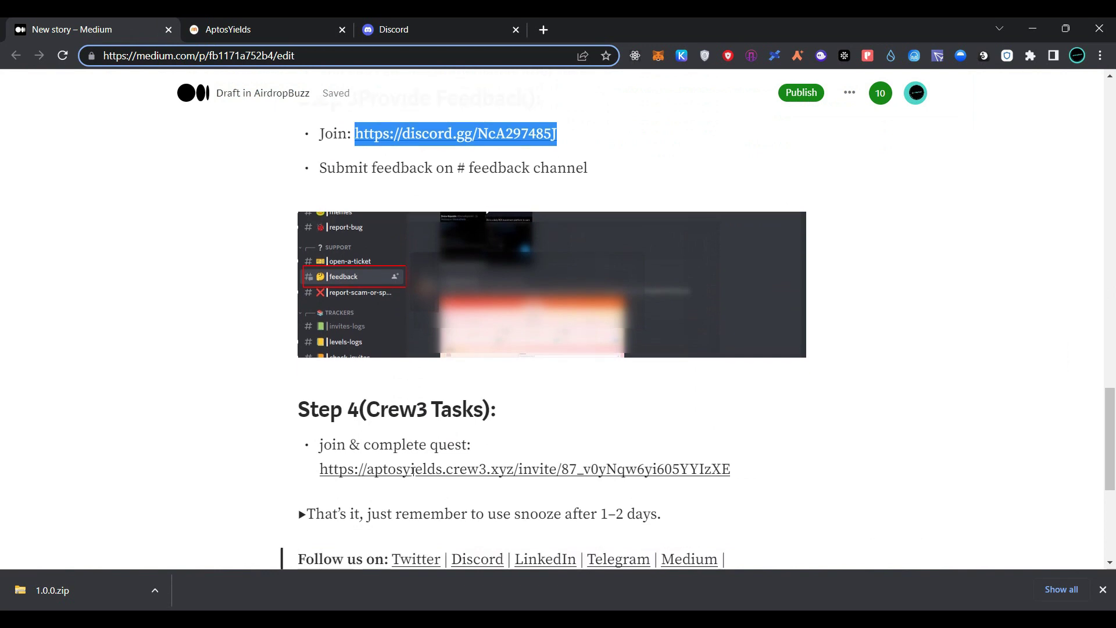
pyautogui.click(459, 471)
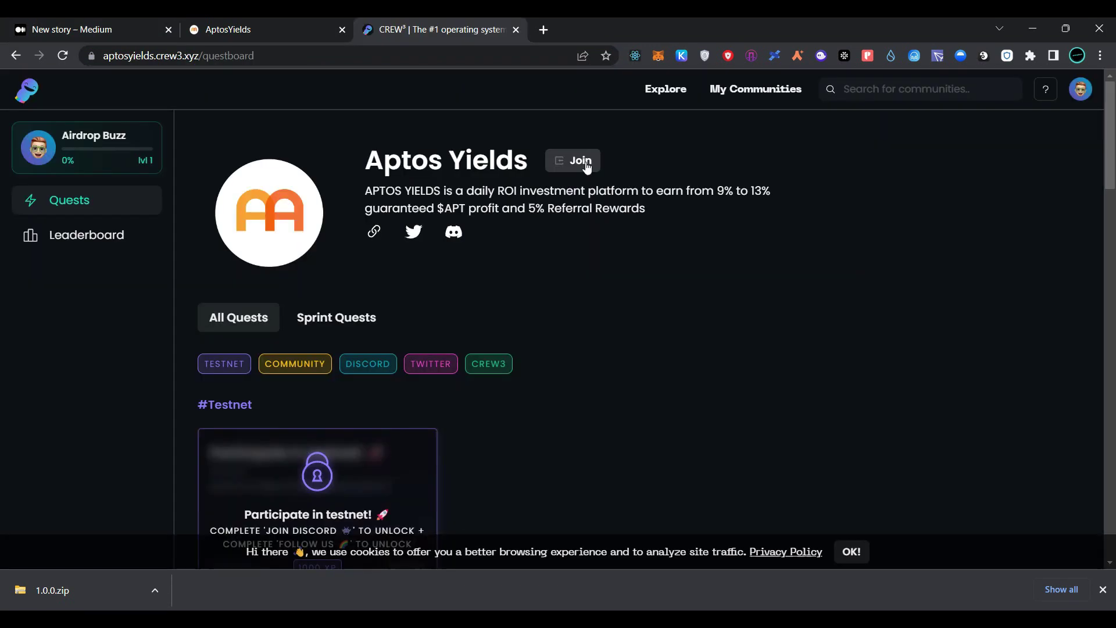
pyautogui.click(584, 163)
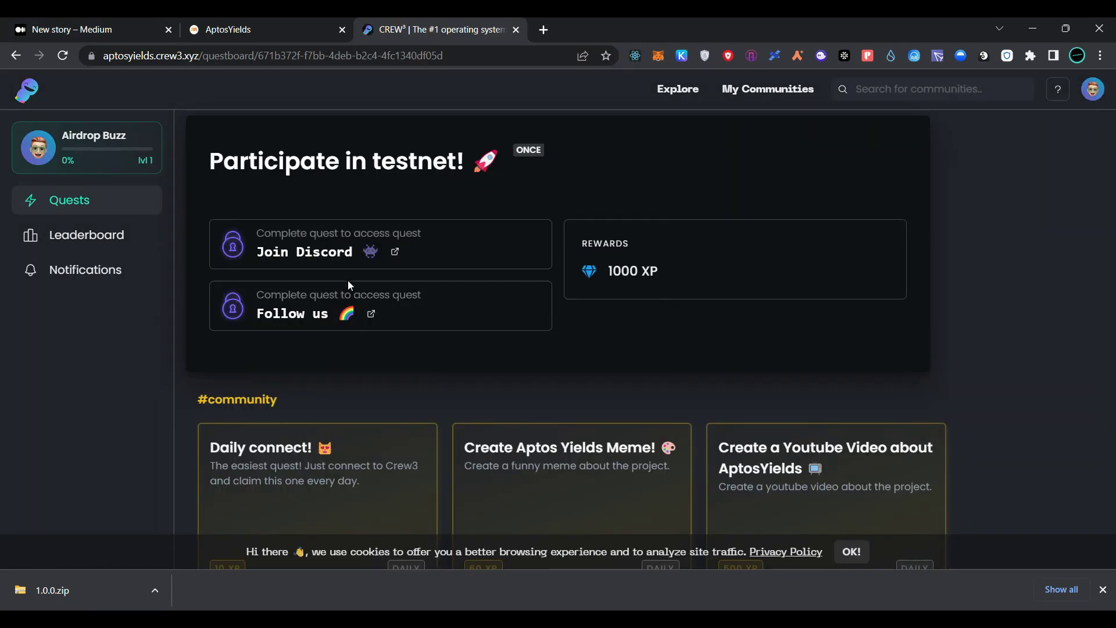
pyautogui.click(391, 259)
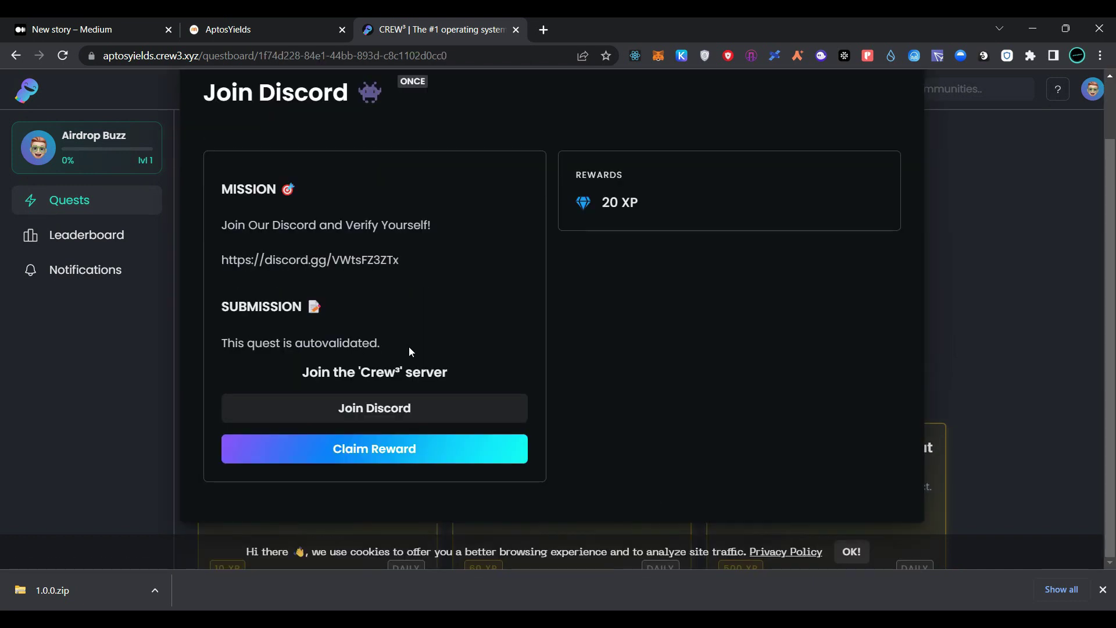
pyautogui.click(373, 450)
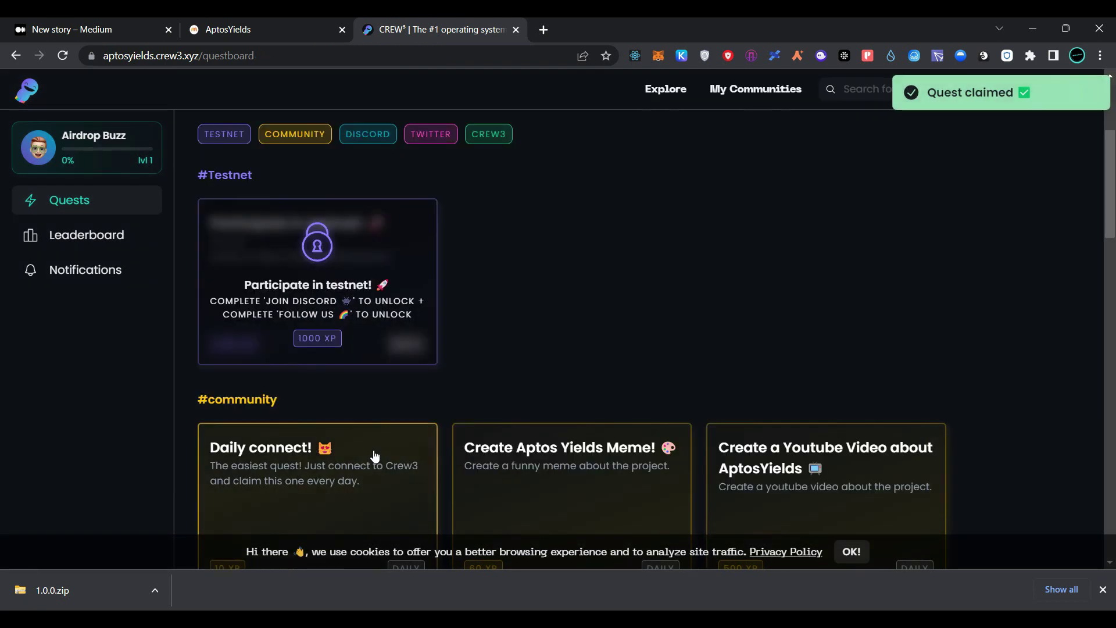
pyautogui.click(367, 273)
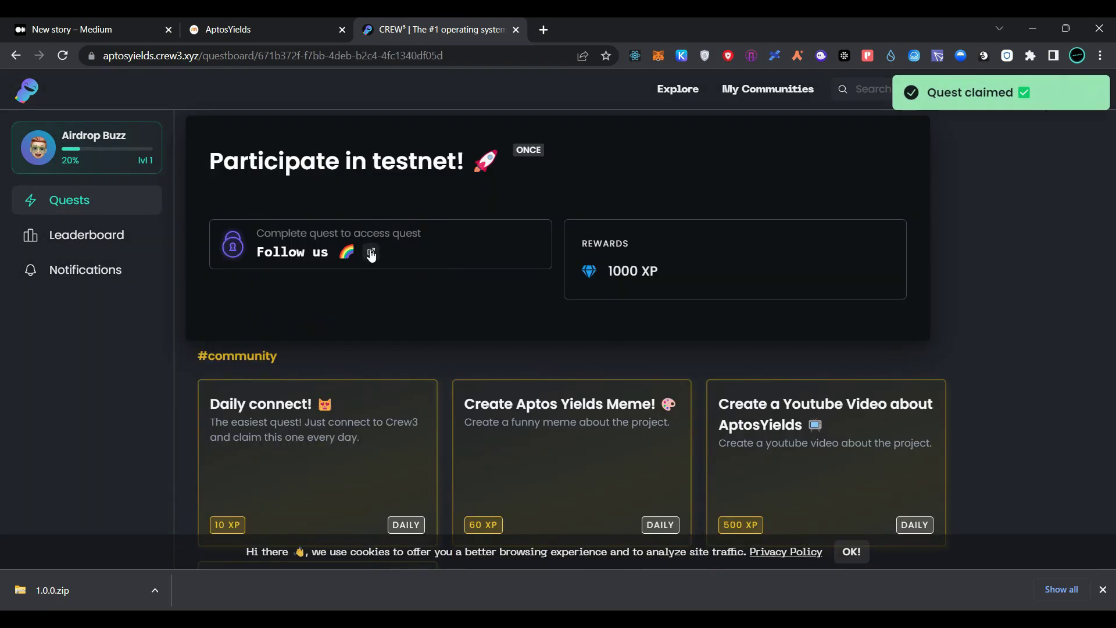
# Follow APTOS YIELDS on Twitter and claim Crew3's Follow us quest reward.
pyautogui.click(371, 253)
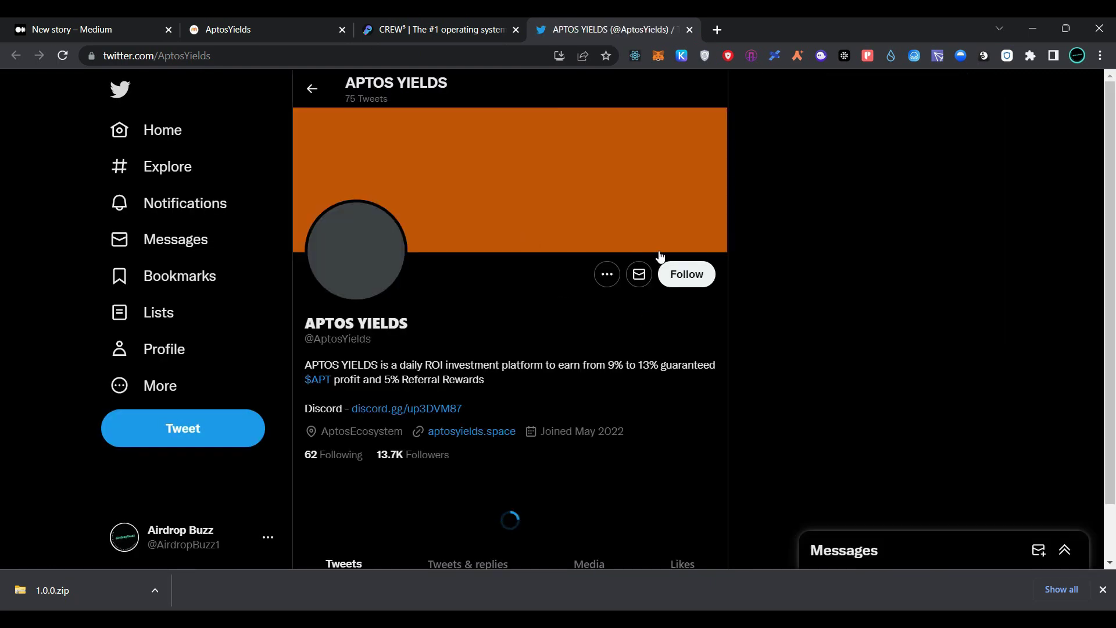
pyautogui.click(678, 274)
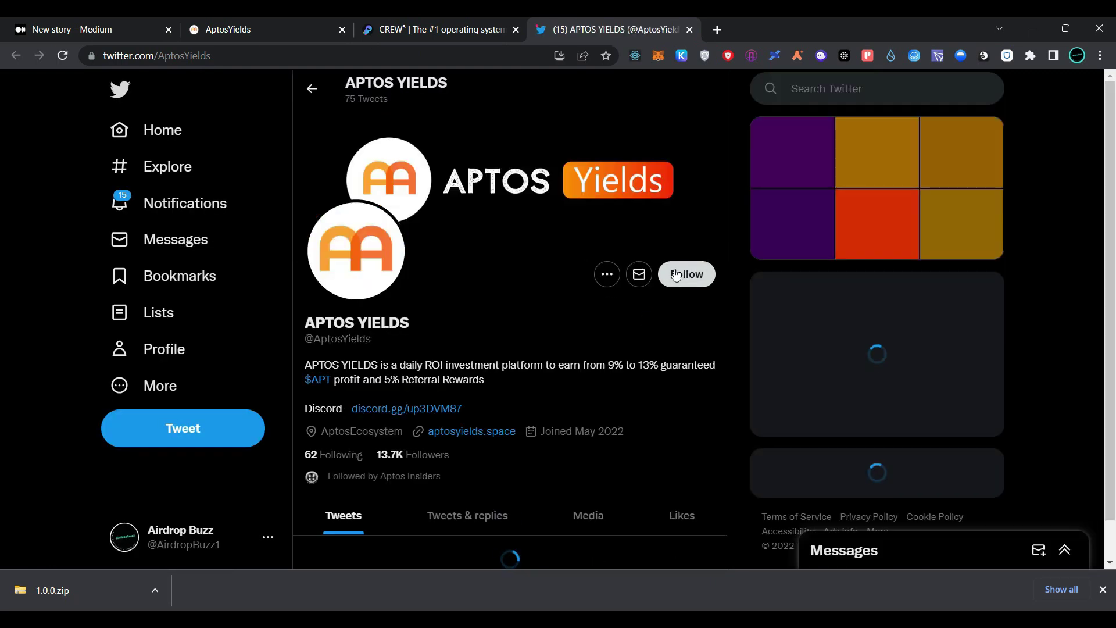
pyautogui.click(440, 21)
pyautogui.click(347, 361)
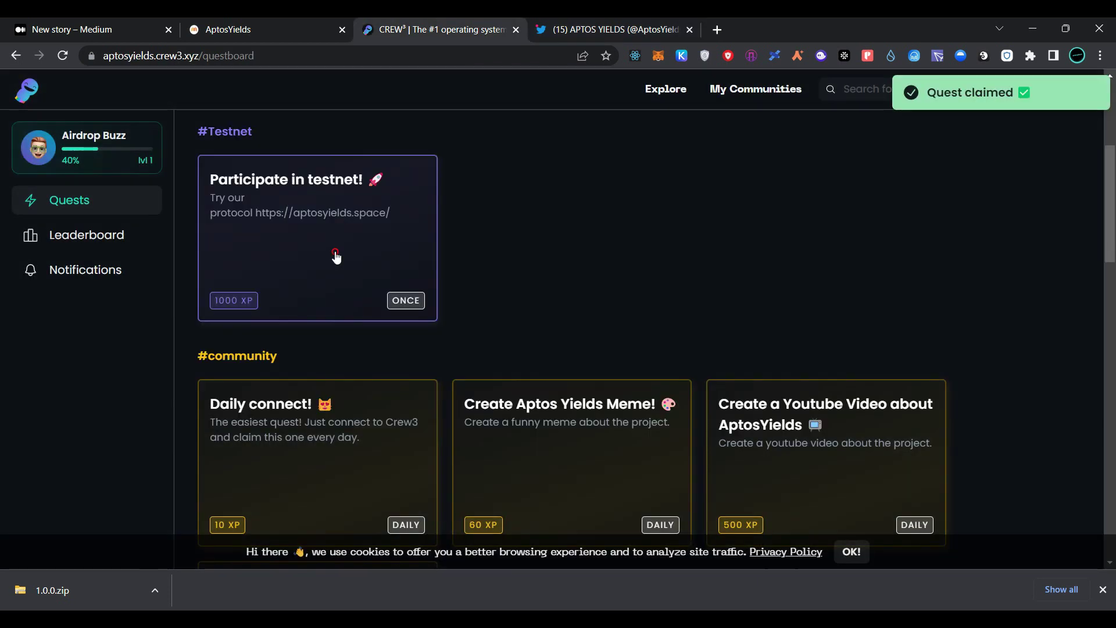
# Submit the Participate in testnet quest with the pasted deposit screenshot as proof.
pyautogui.click(336, 255)
pyautogui.scroll(-5, 355, 399)
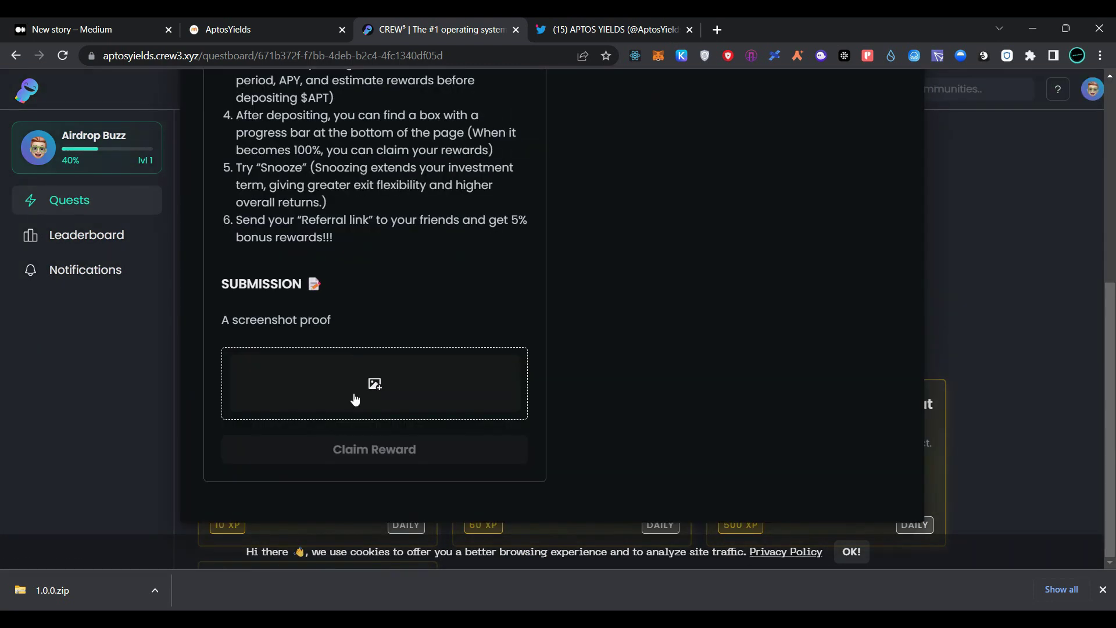
pyautogui.hotkey('ctrl', 'v')
pyautogui.click(332, 517)
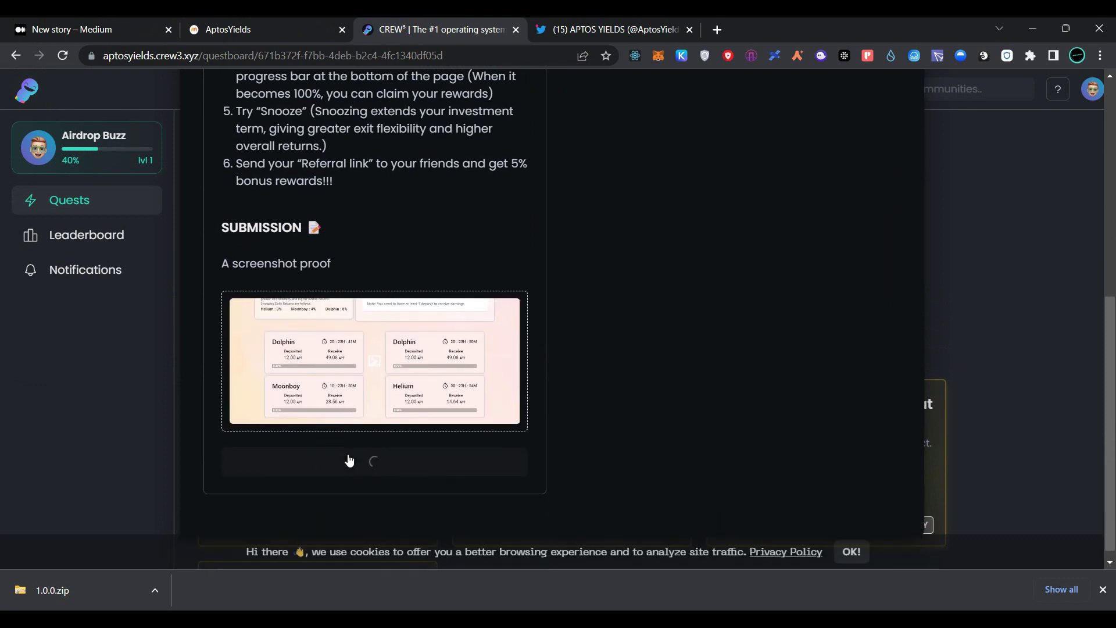
pyautogui.scroll(-1, 477, 354)
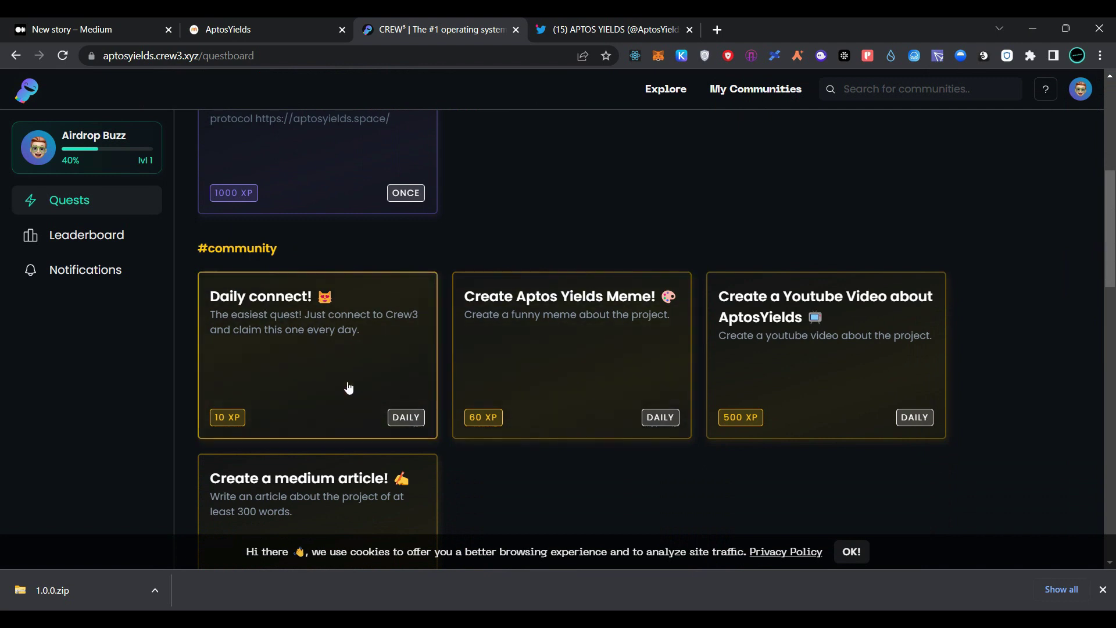
# Claim the 10 XP Daily connect quest reward.
pyautogui.click(346, 358)
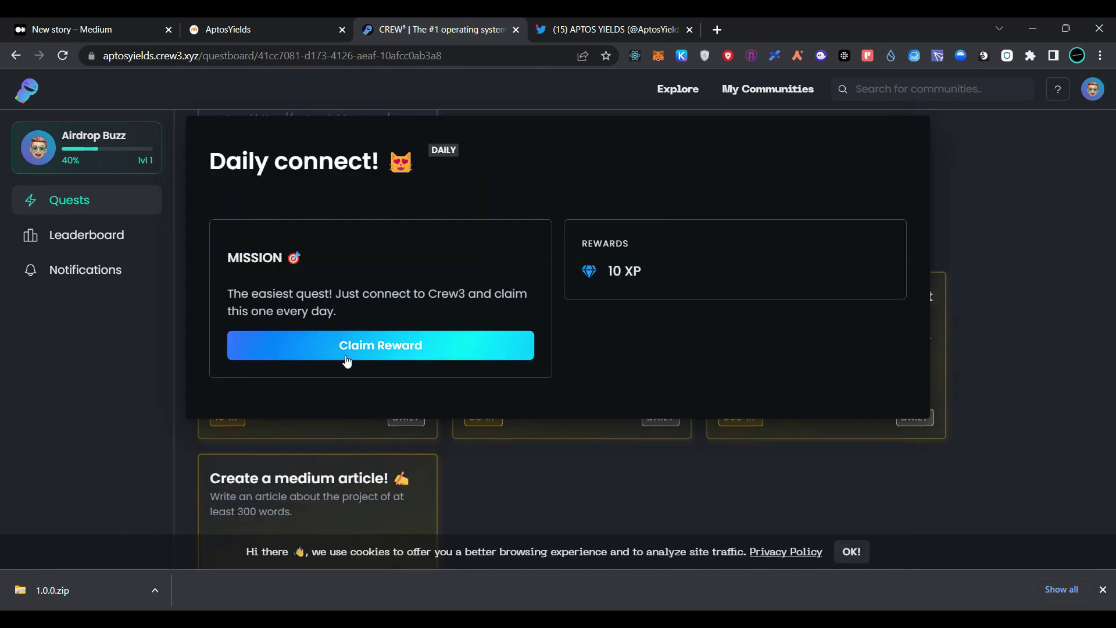
pyautogui.click(413, 353)
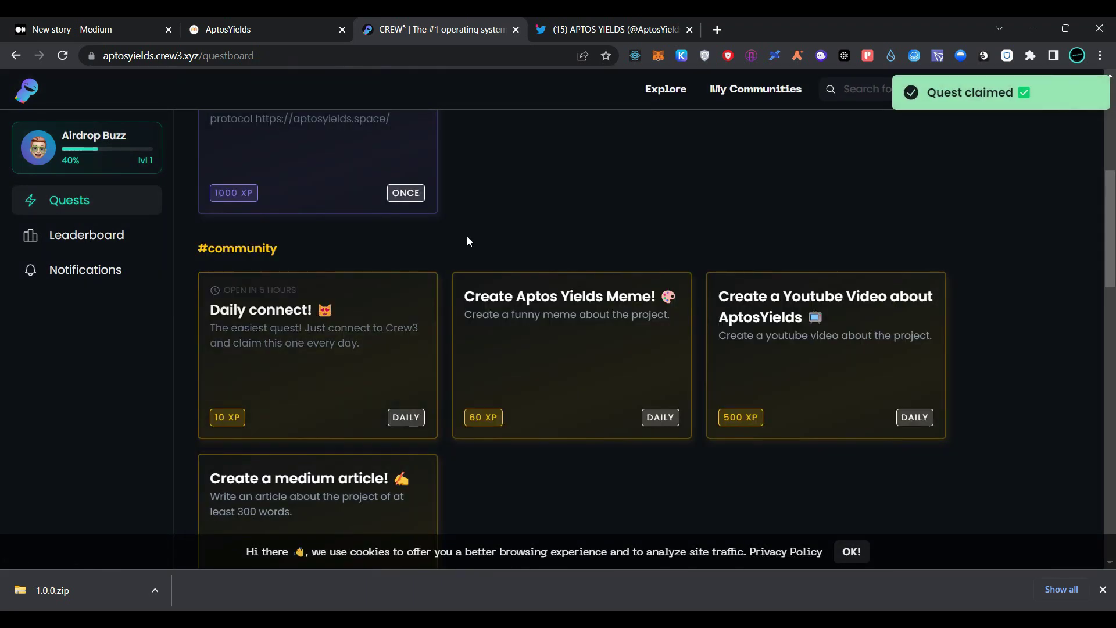
pyautogui.scroll(2, 393, 334)
pyautogui.scroll(-2, 393, 339)
pyautogui.scroll(1, 394, 340)
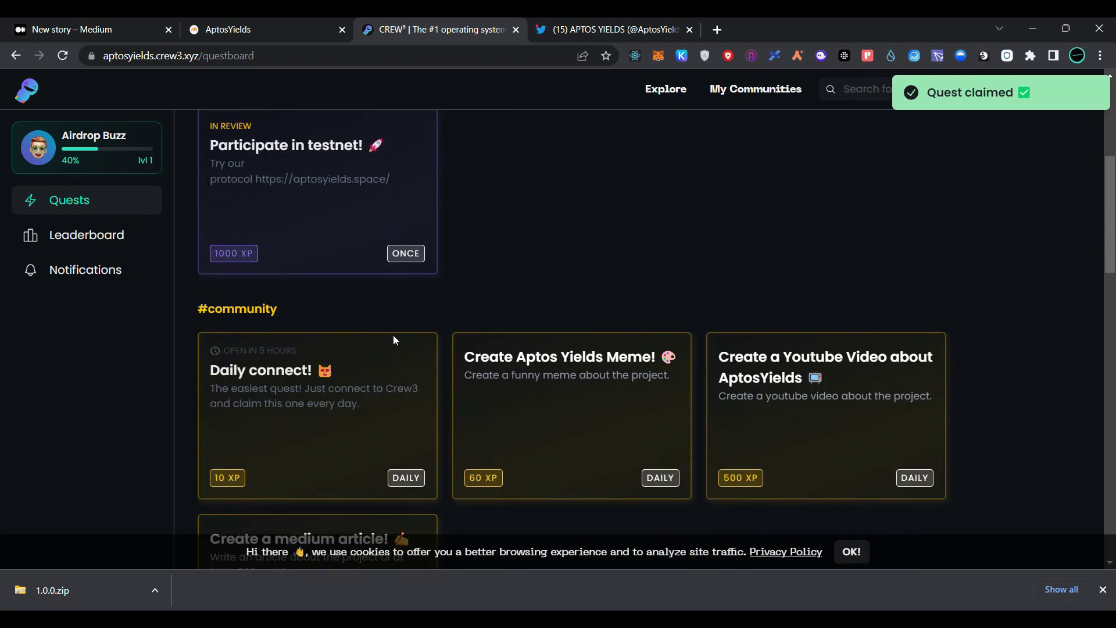
pyautogui.scroll(2, 392, 340)
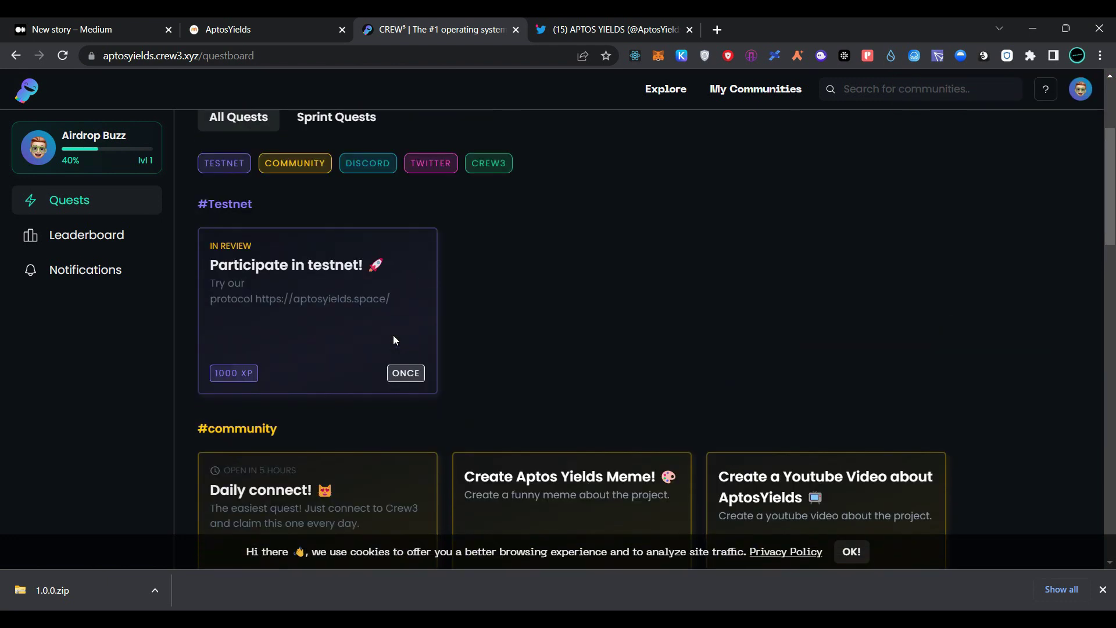